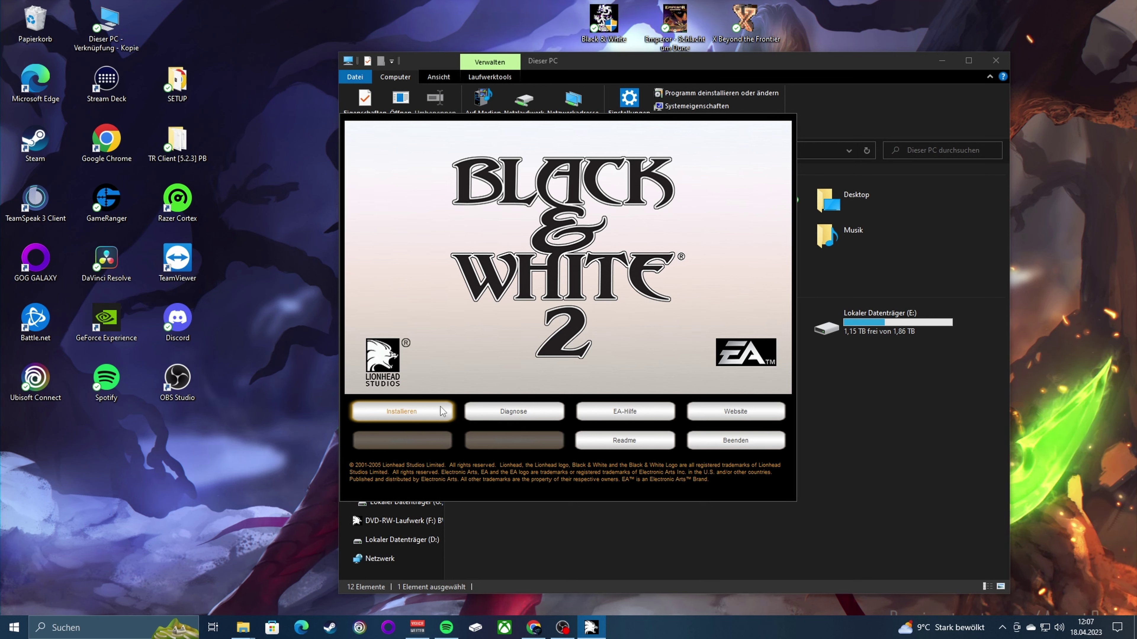
Start the Black & White 2 installation with German as the setup language and accept the licence agreement.
left_click(440, 408)
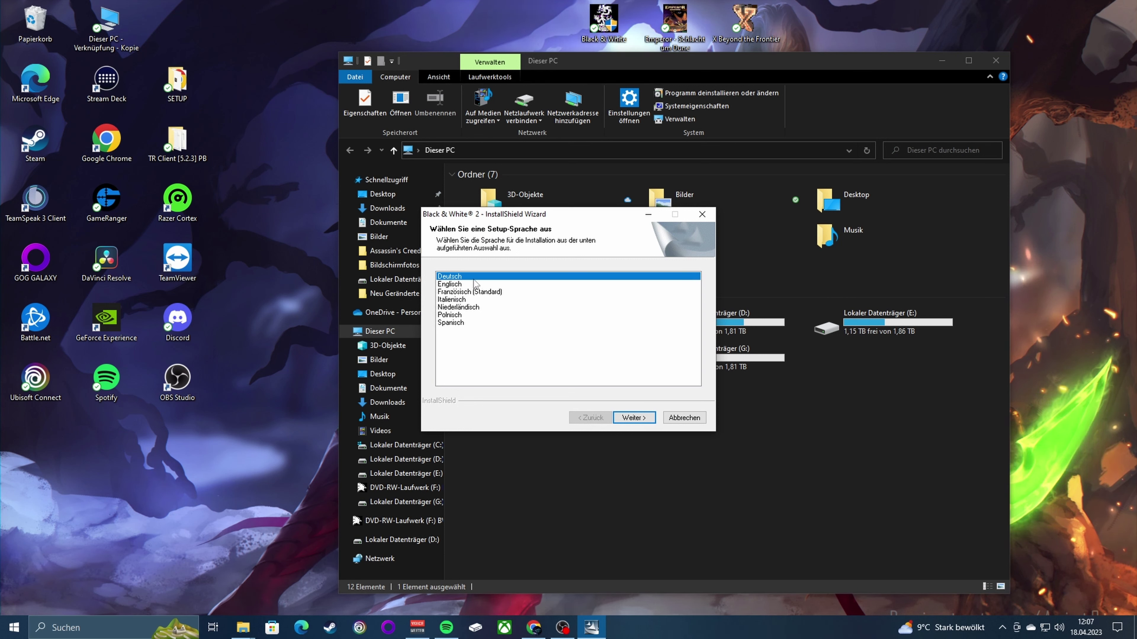
left_click(633, 418)
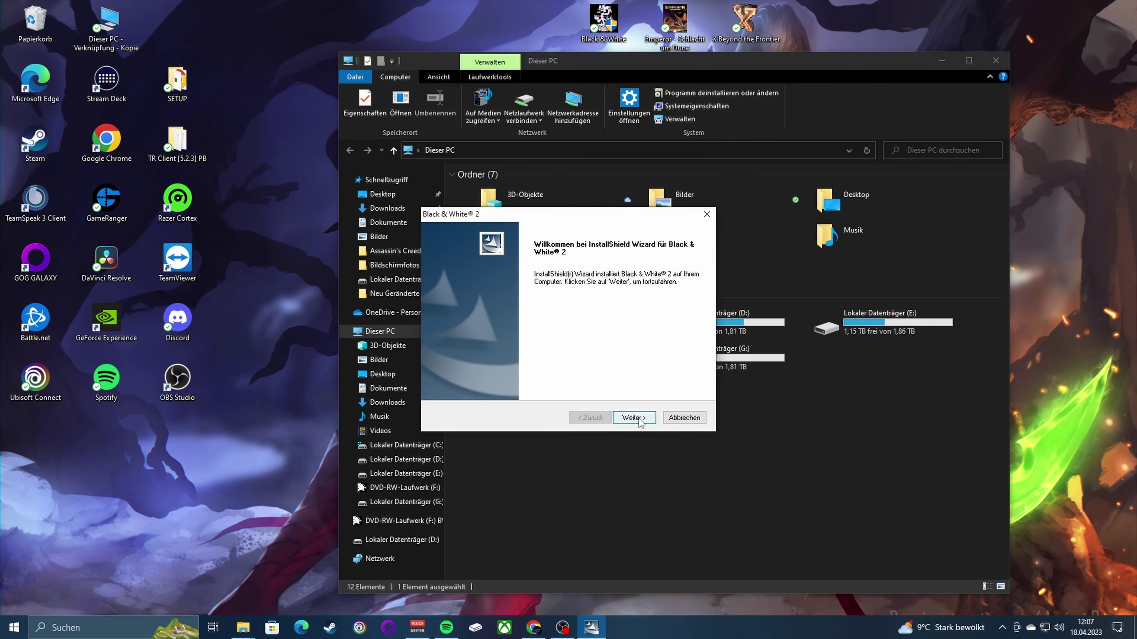
left_click(640, 421)
left_click(570, 373)
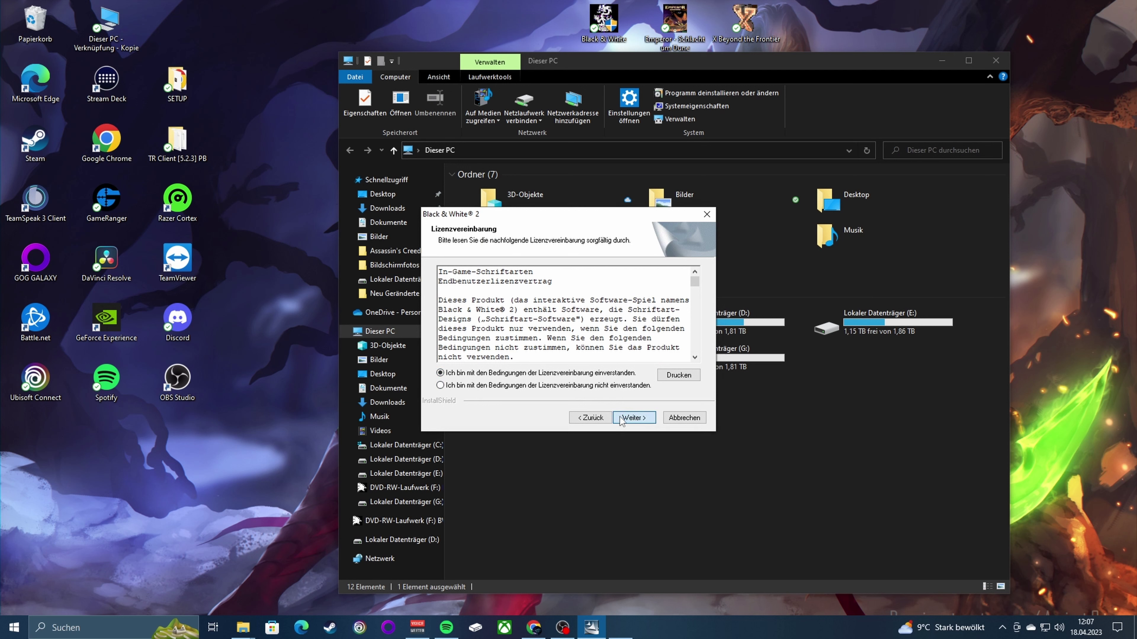
left_click(621, 418)
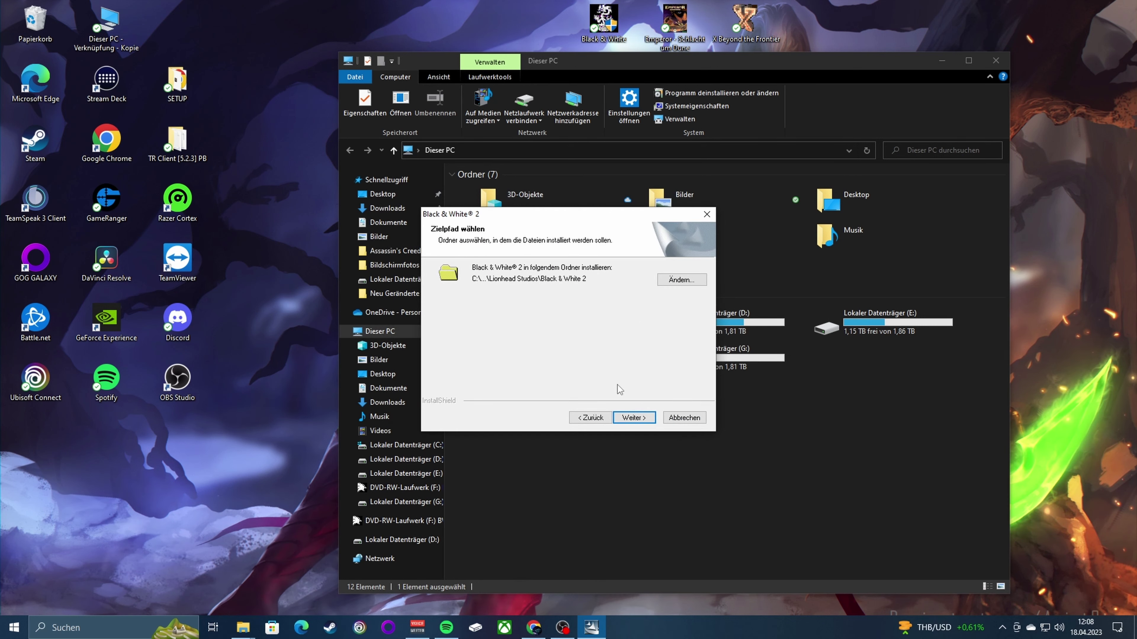
Change the installation destination by selecting the existing Black & White 2 folder on drive E:.
left_click(676, 281)
scroll(613, 333, "down", 5)
scroll(613, 332, "down", 8)
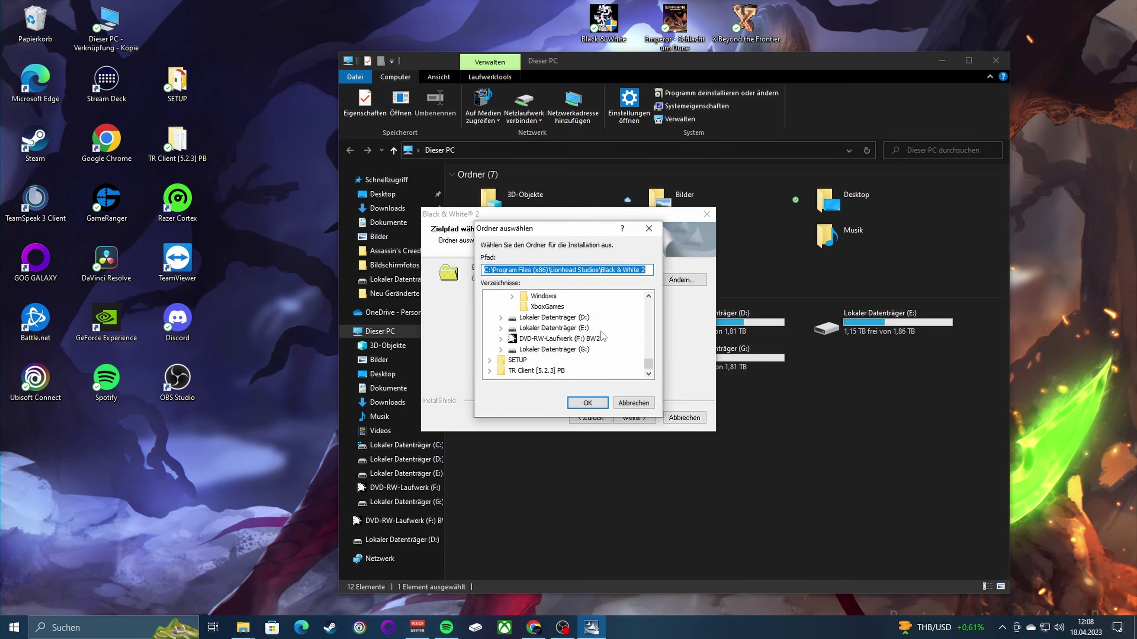
left_click(501, 360)
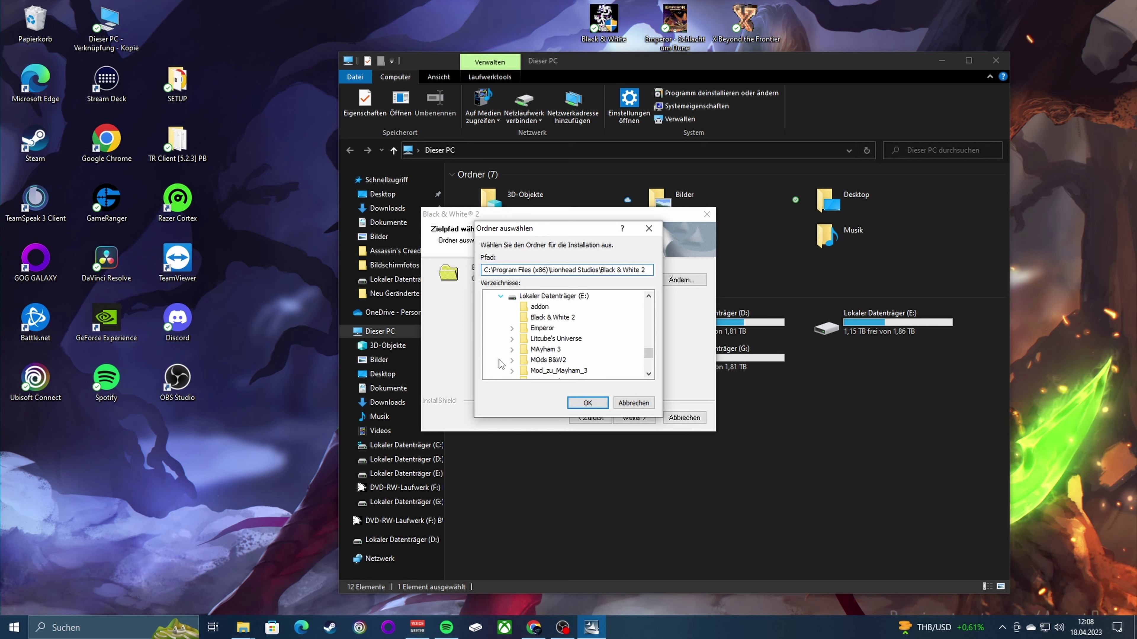
left_click(525, 318)
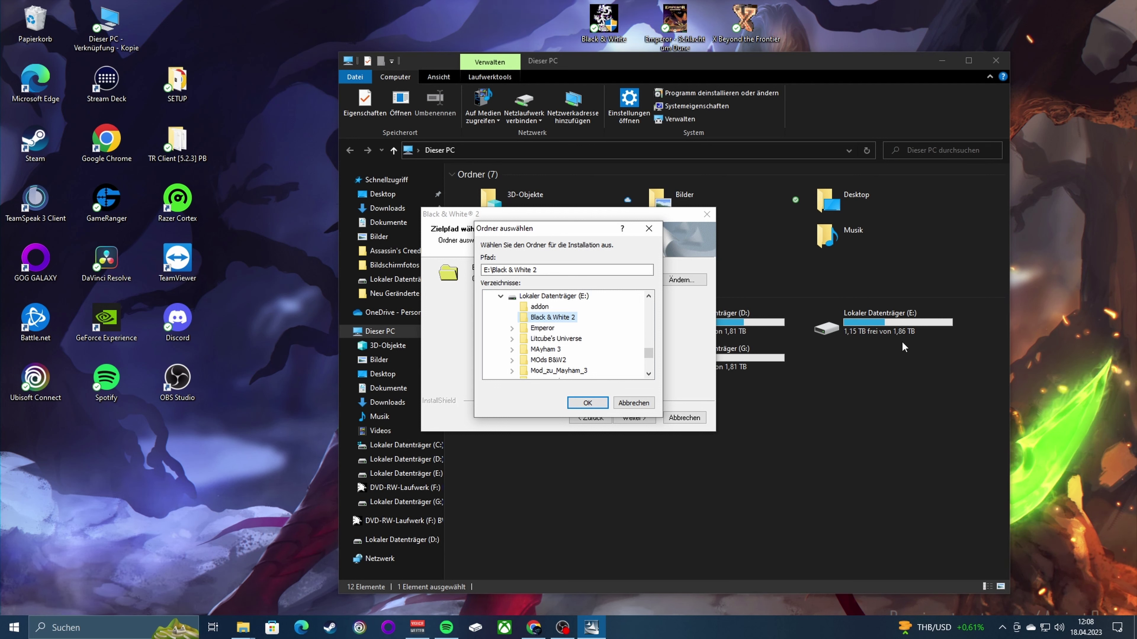
View the folders on drive E: in File Explorer and look at the options for creating a new item there.
double_click(877, 323)
right_click(615, 425)
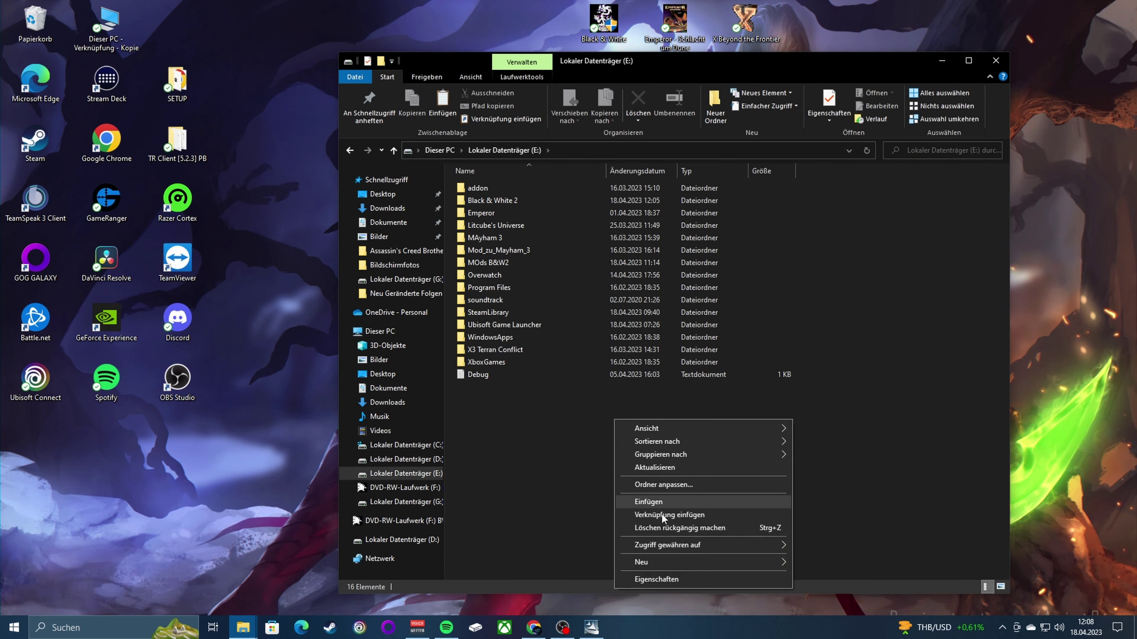
mouse_move(648, 562)
left_click(856, 386)
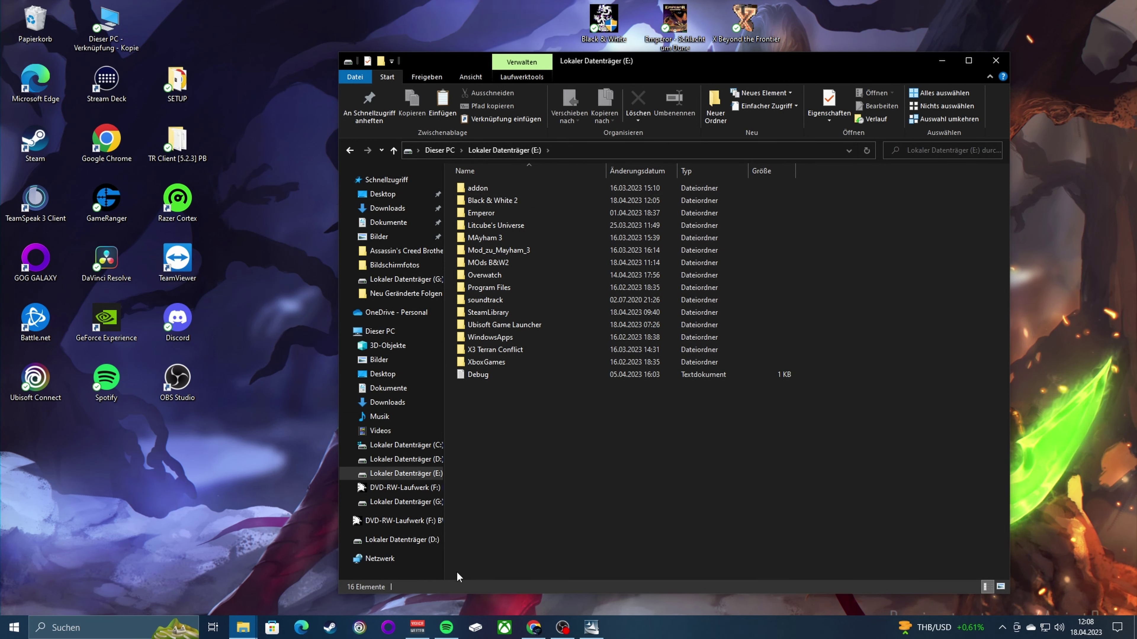
Return to the installer, confirm E:\Black & White 2 as the destination folder and start the installation.
left_click(591, 627)
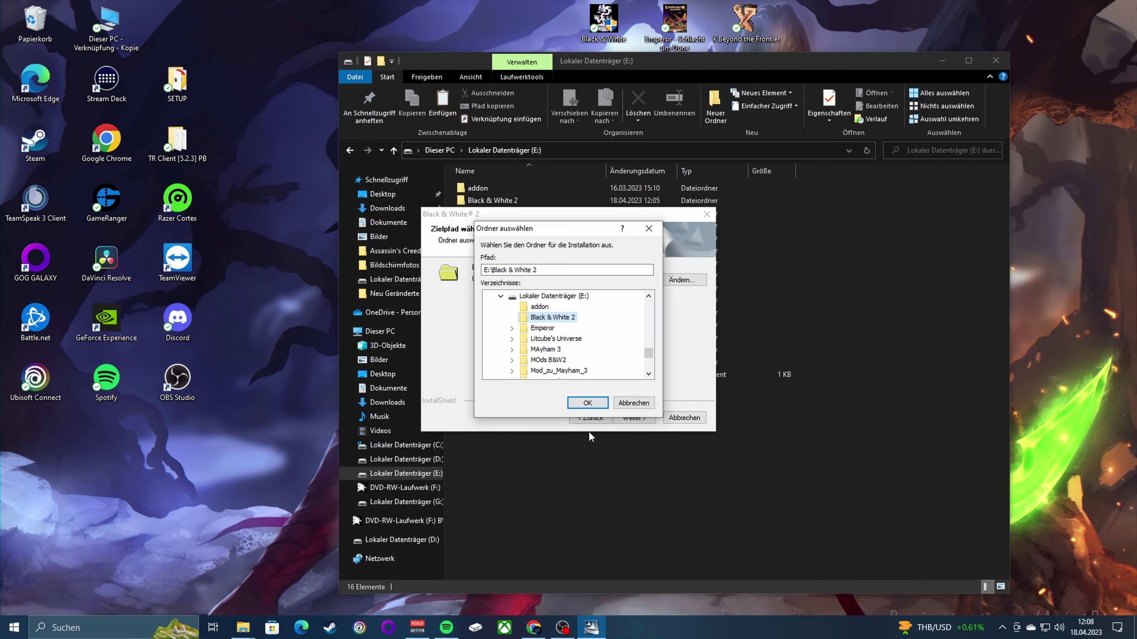
left_click(588, 403)
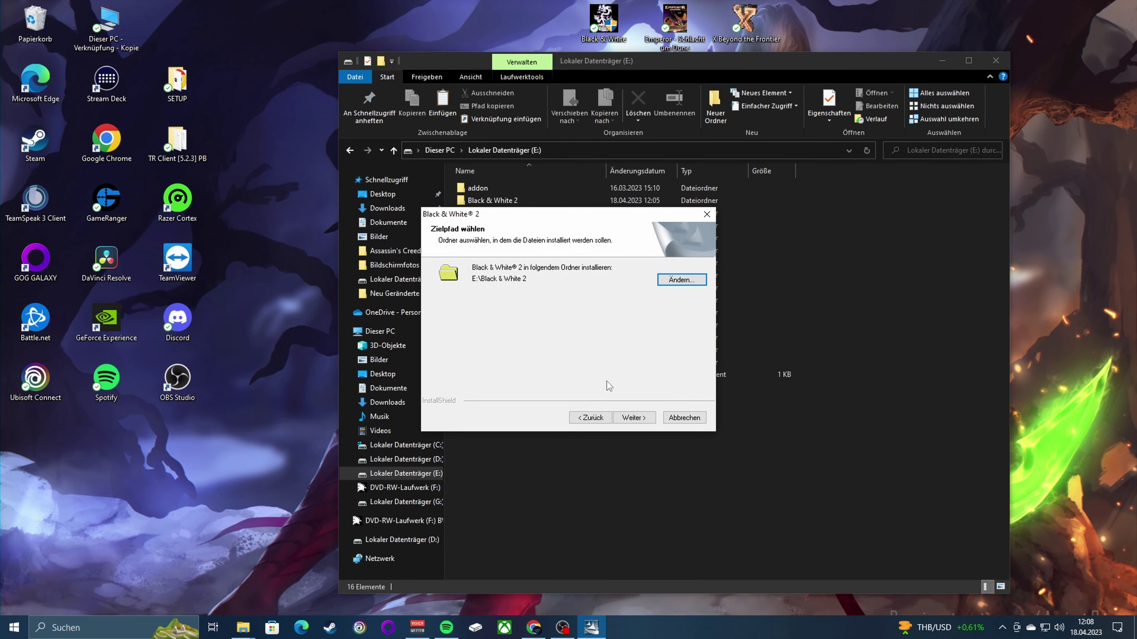
left_click(634, 418)
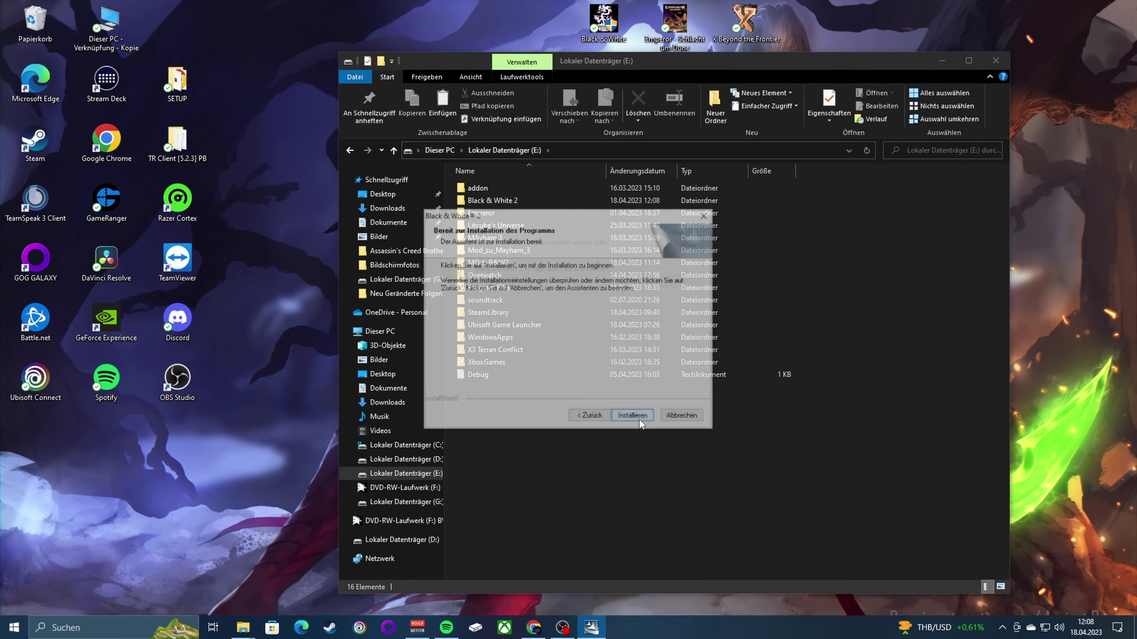
left_click(639, 424)
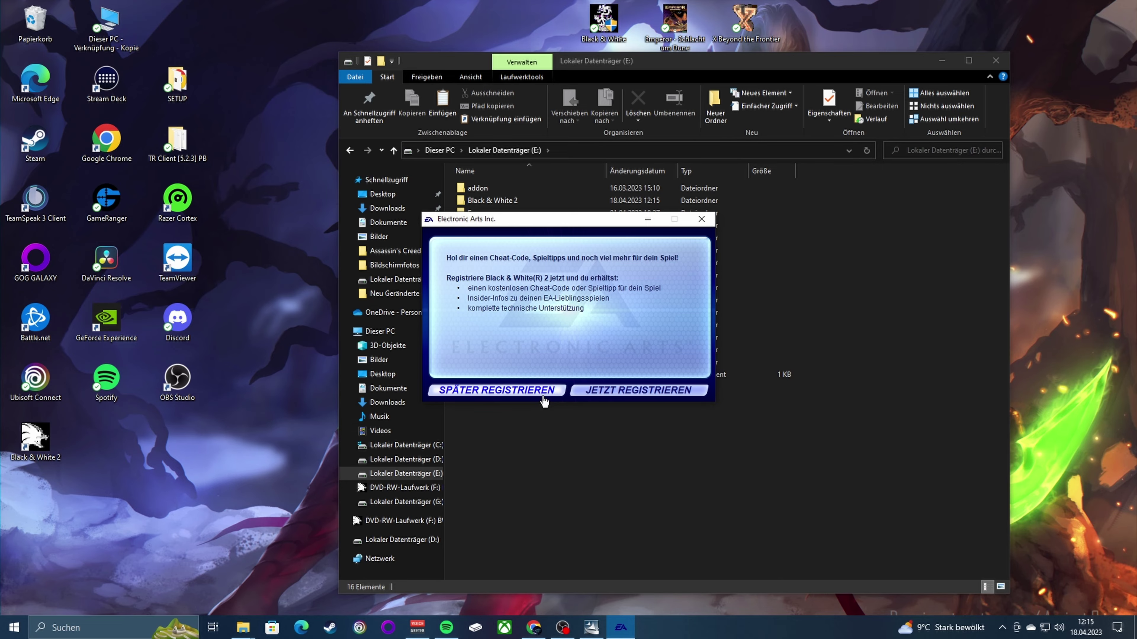
Postpone the EA game registration, finish the setup wizard and close the document it opens.
left_click(544, 398)
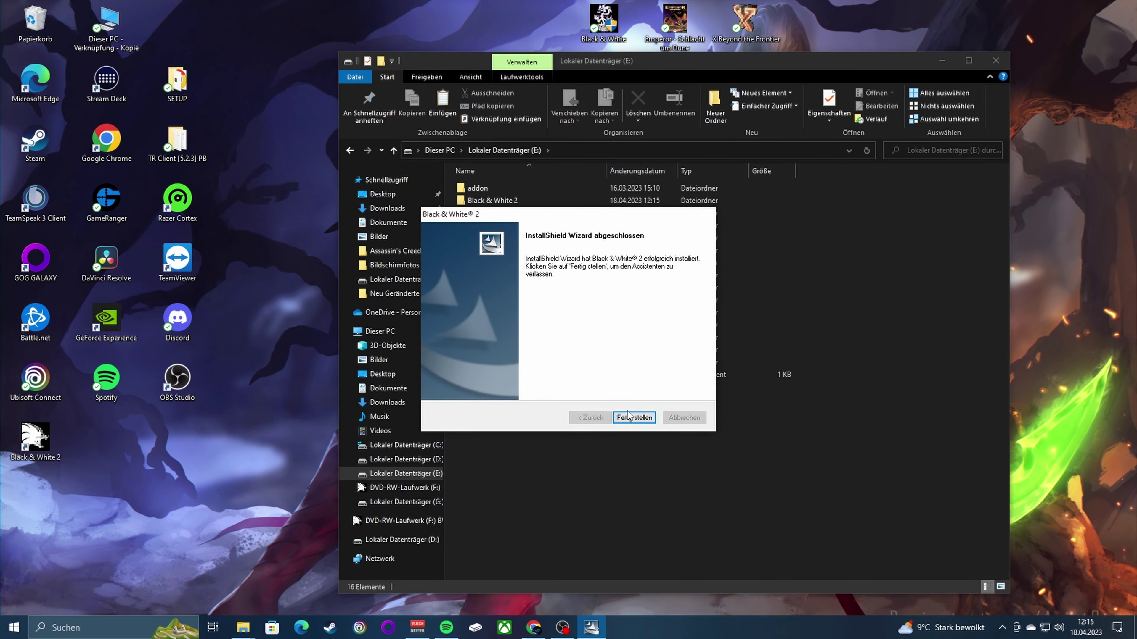
left_click(645, 419)
key("alt+F4")
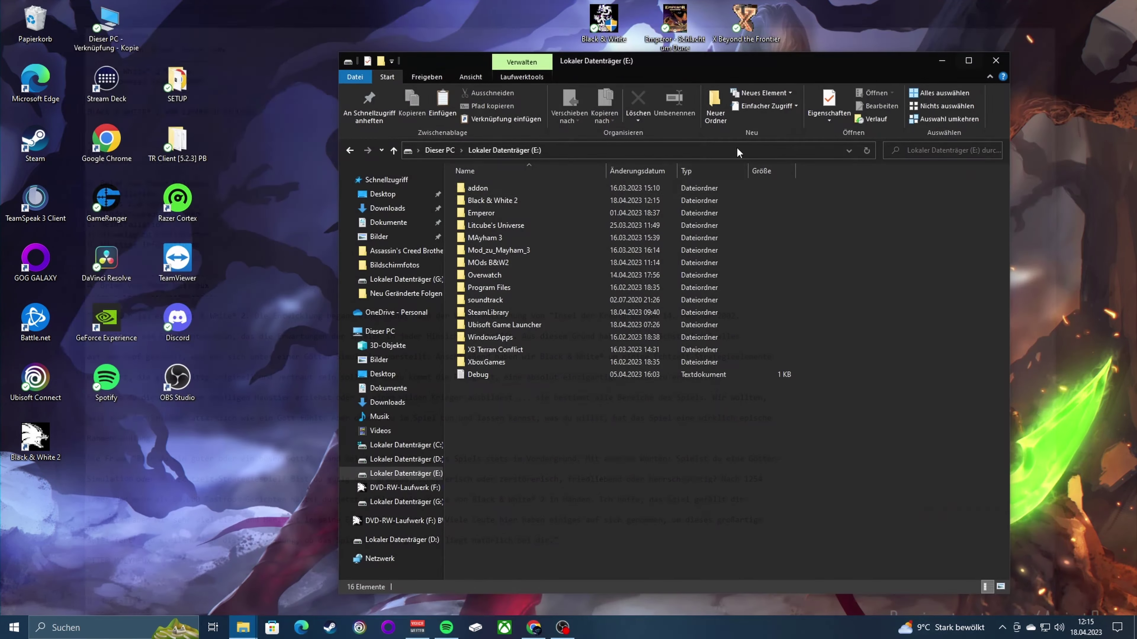
Move the Black & White 2 shortcut to a free area of the desktop, shifting the File Explorer window aside.
left_click_drag(36, 441, 328, 379)
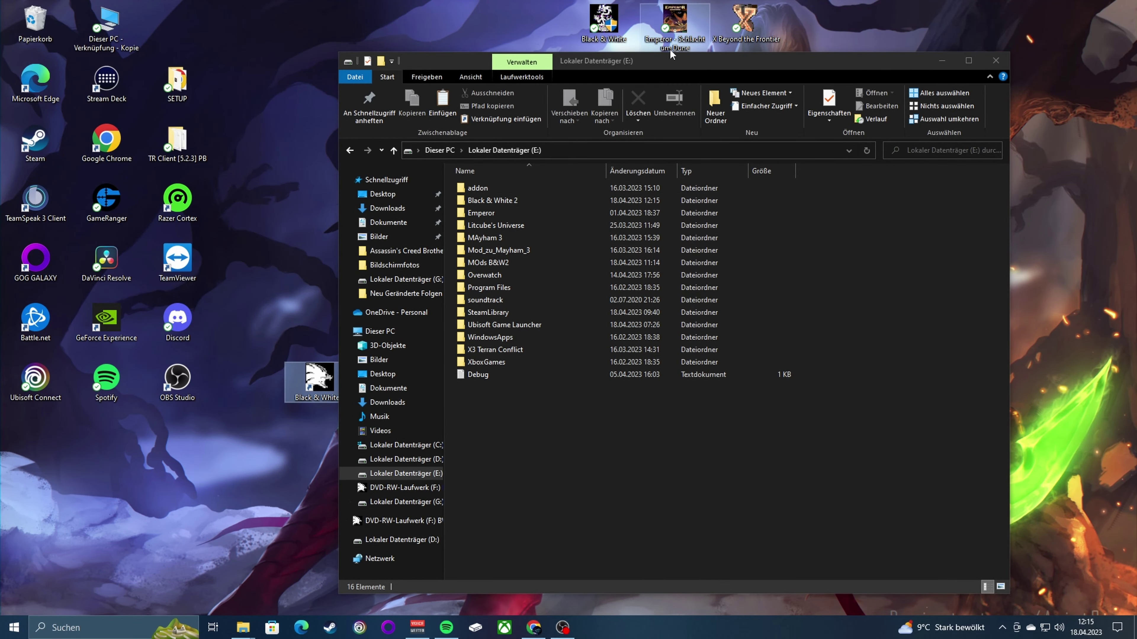
left_click_drag(655, 73, 819, 54)
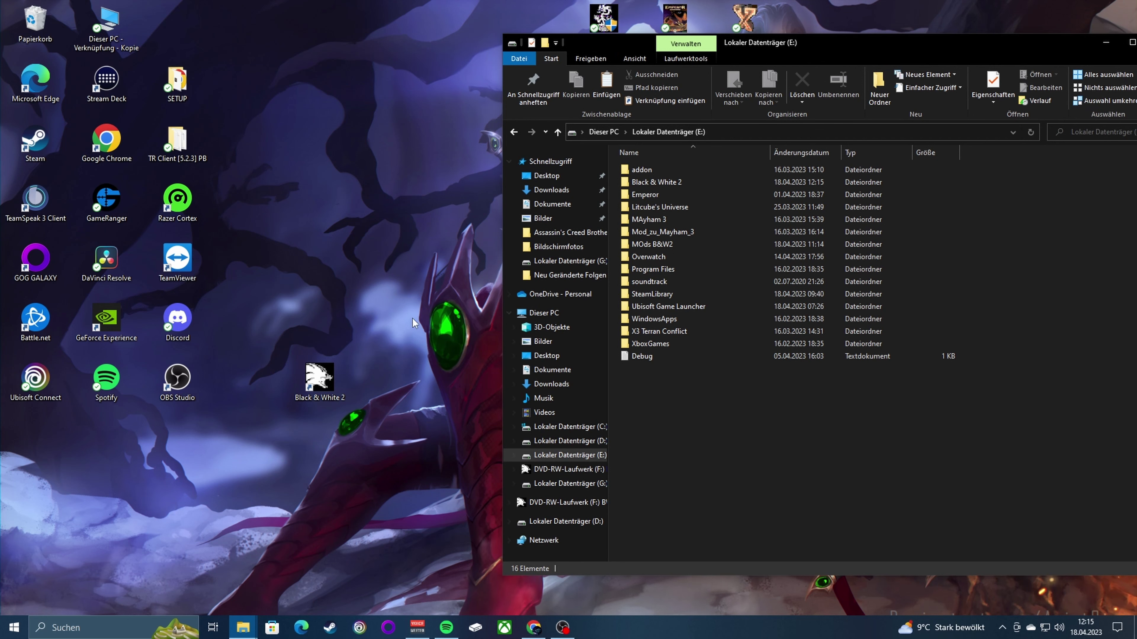
left_click_drag(320, 383, 390, 325)
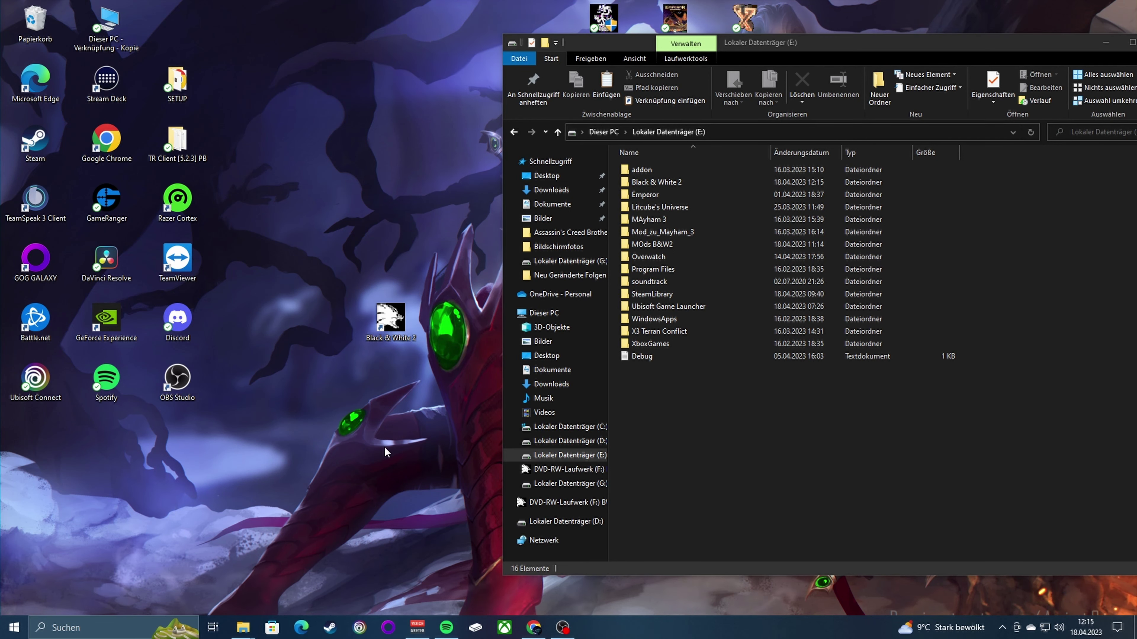
Switch to Chrome and view the ModDB download page for Black & White 2: Redux Version 1.8 [GER].
left_click(534, 628)
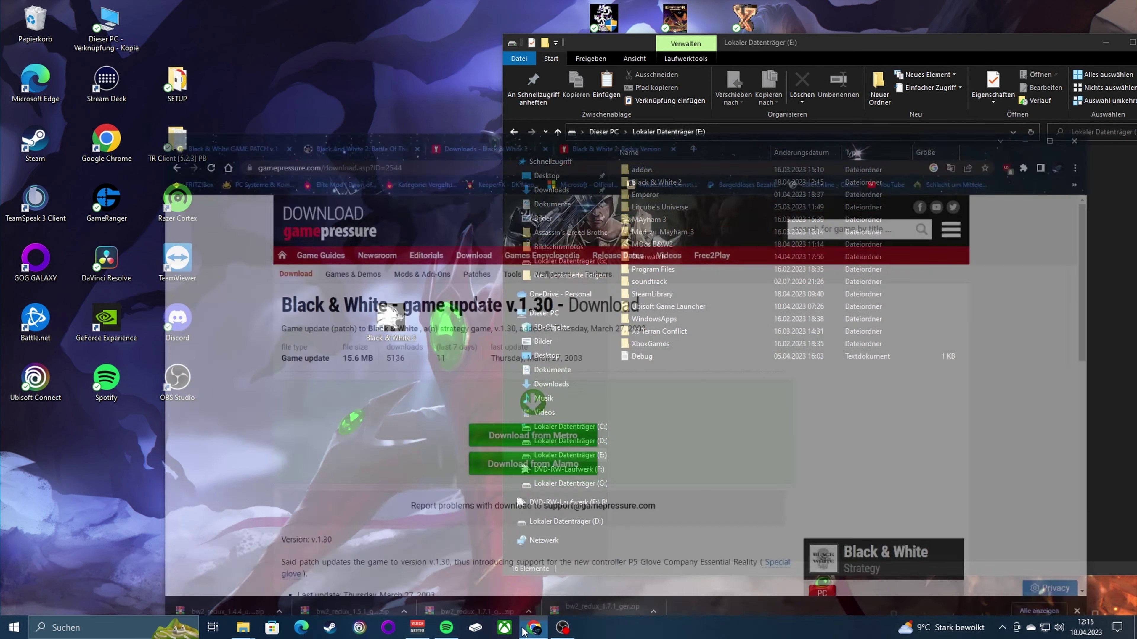
left_click(617, 88)
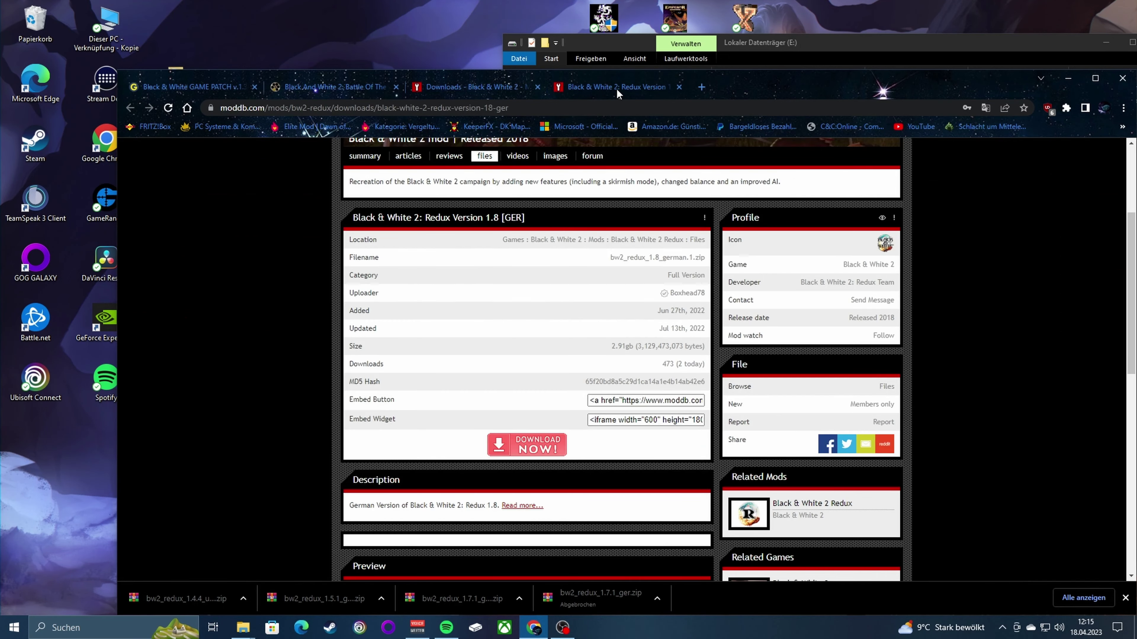
scroll(599, 227, "up", 4)
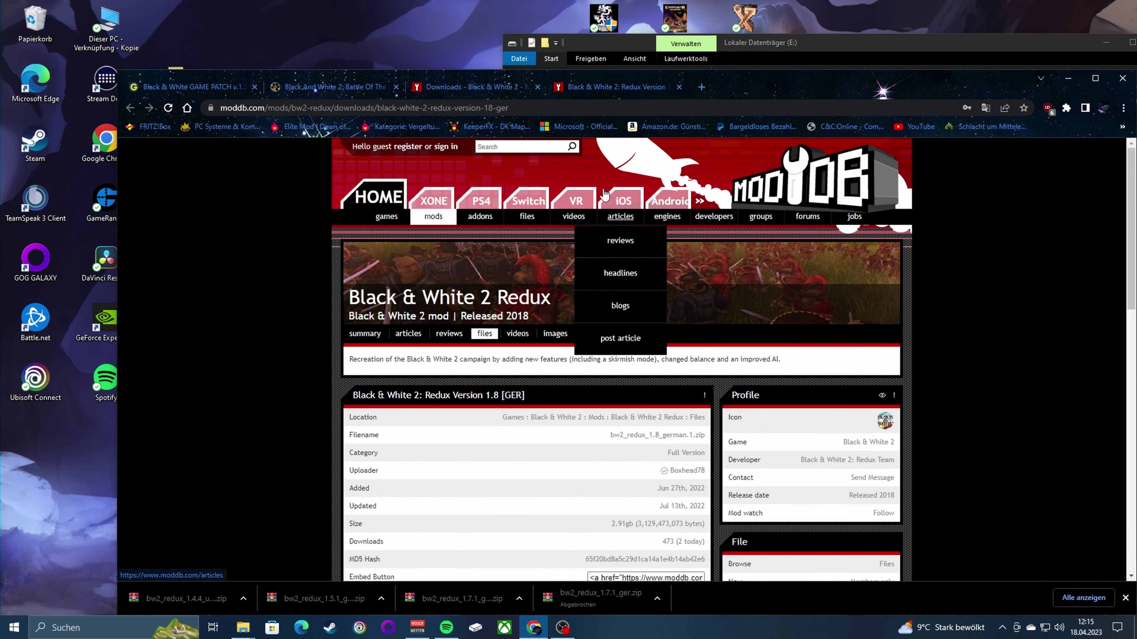
Look through the first page of Black & White 2 downloads on ModDB and open page 4 of the list.
left_click(511, 87)
scroll(662, 207, "up", 5)
scroll(635, 237, "up", 5)
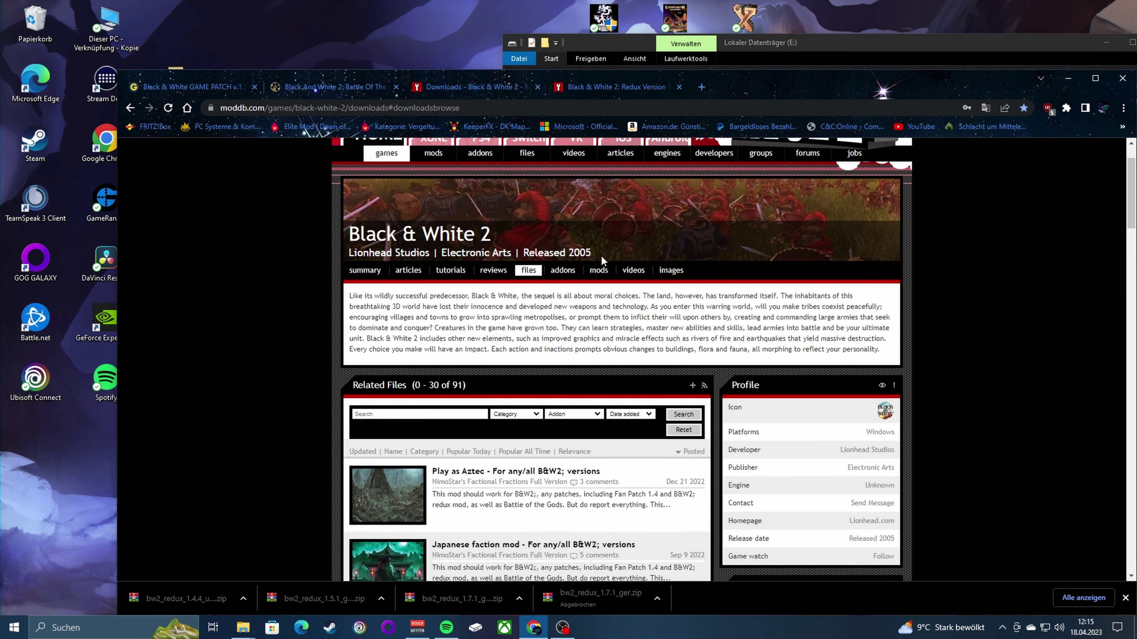
scroll(529, 300, "down", 5)
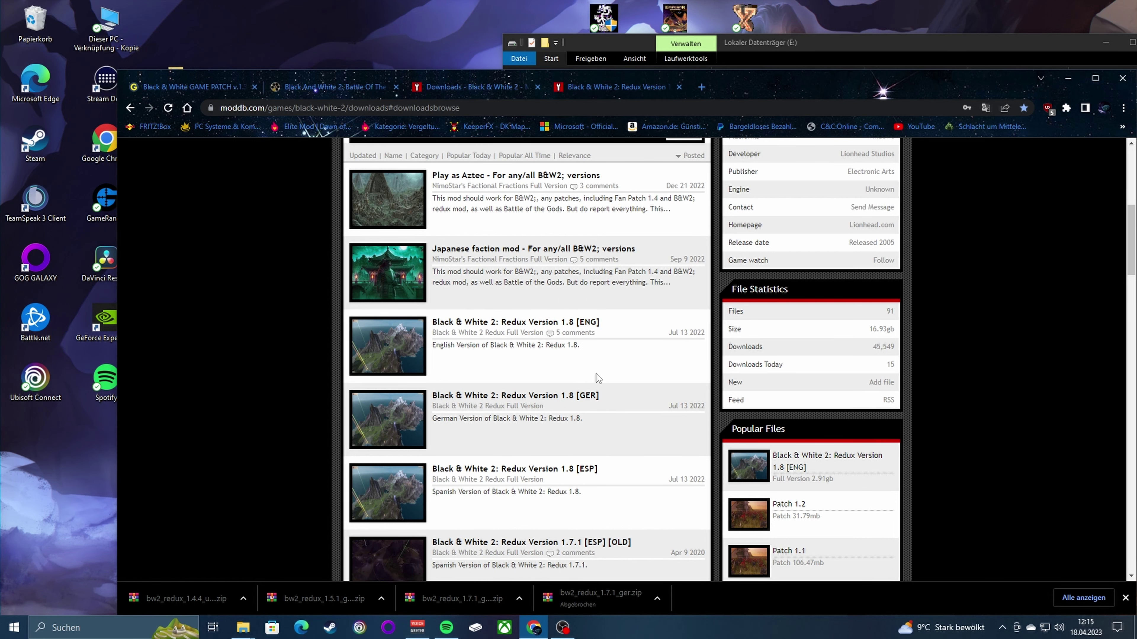
scroll(587, 373, "down", 20)
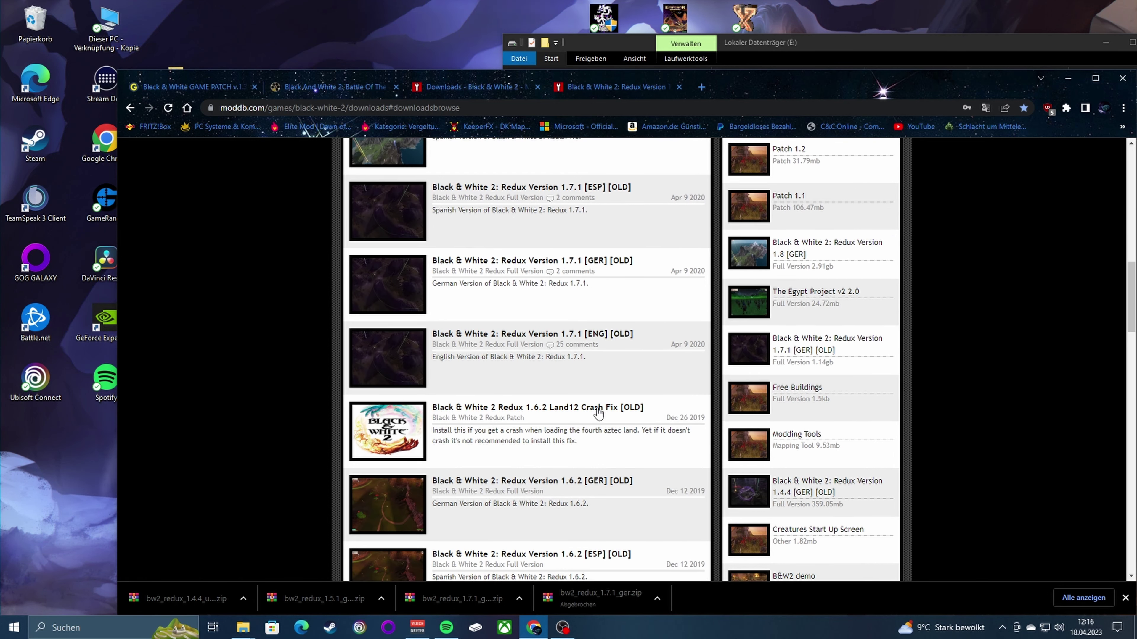
scroll(590, 479, "down", 7)
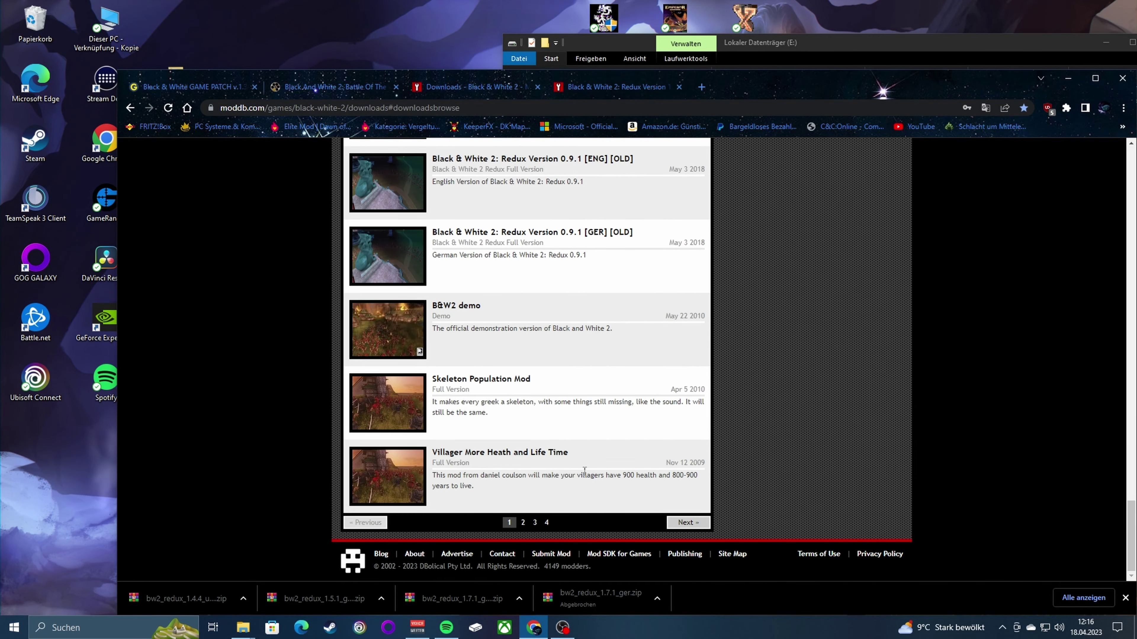
left_click(547, 523)
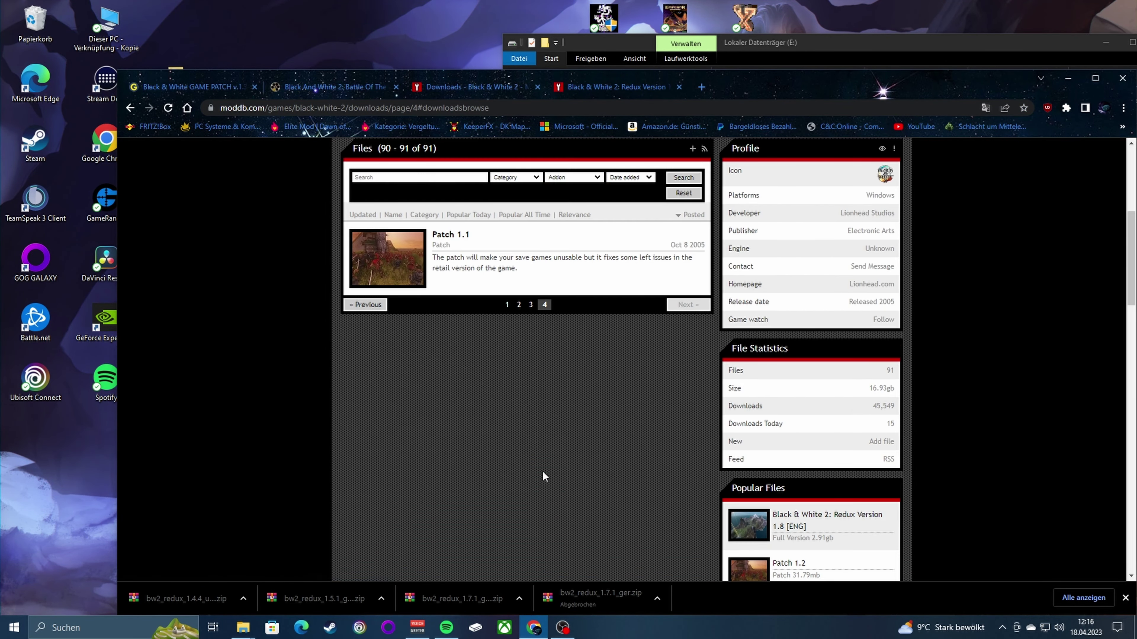
Return to the first page of the downloads list, then open page 3 and find the Patch 1.2 entry.
left_click(507, 304)
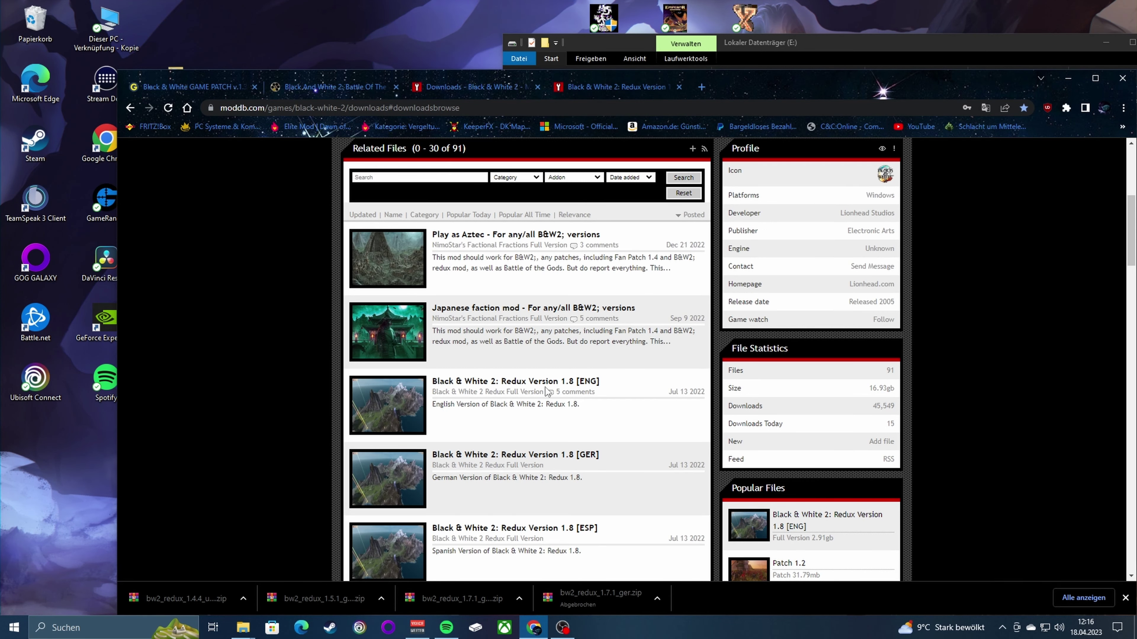
scroll(546, 388, "down", 5)
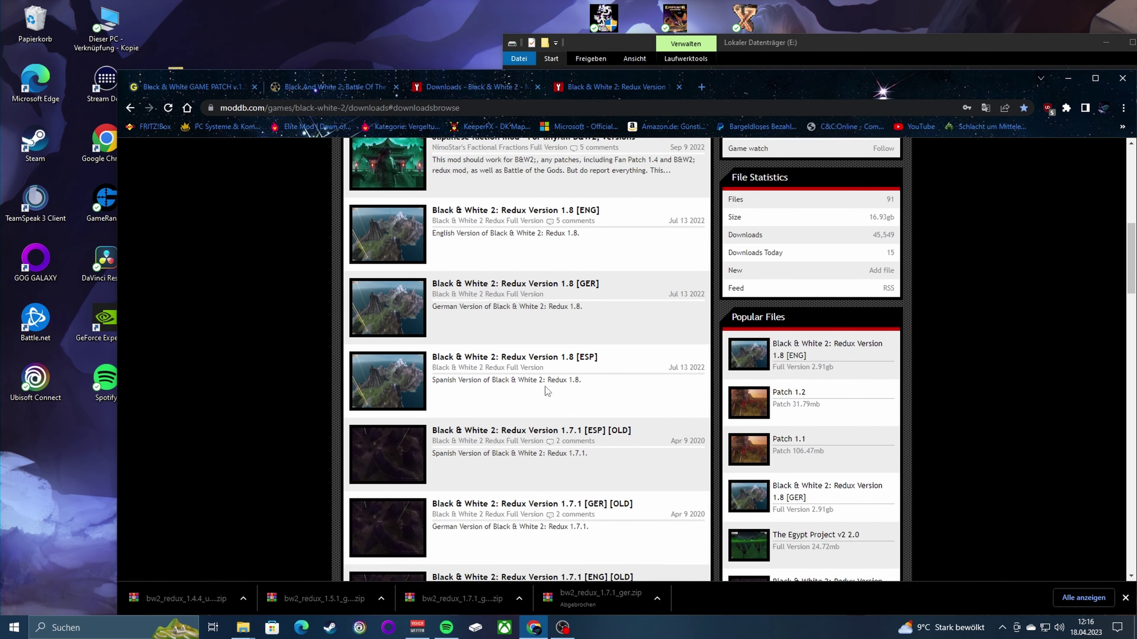
scroll(573, 420, "down", 5)
scroll(583, 416, "down", 15)
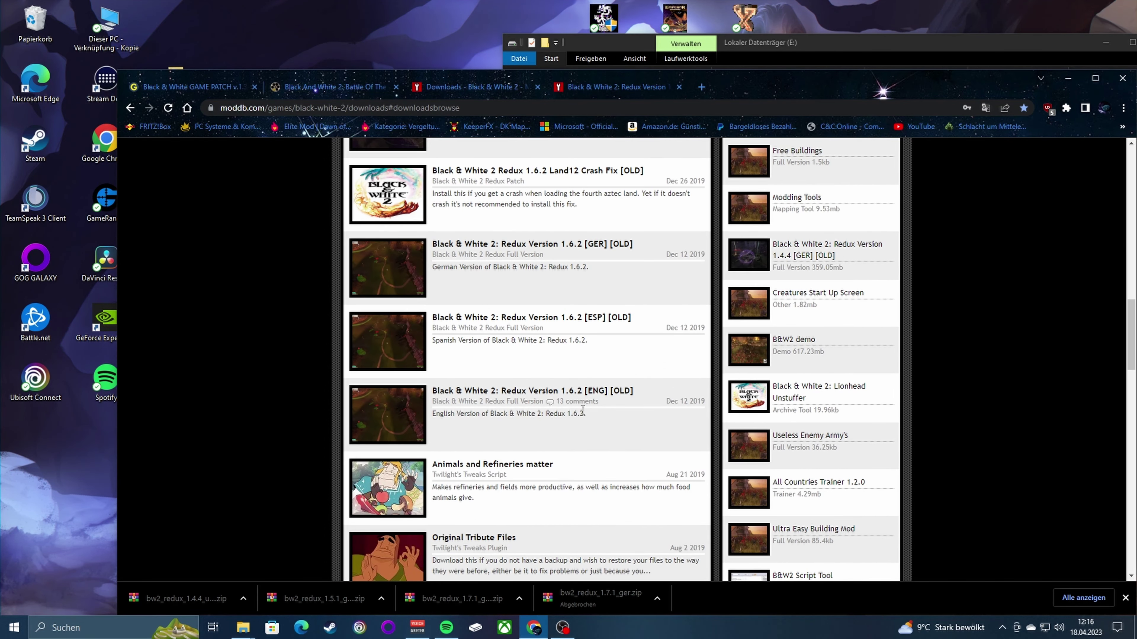
scroll(582, 411, "down", 5)
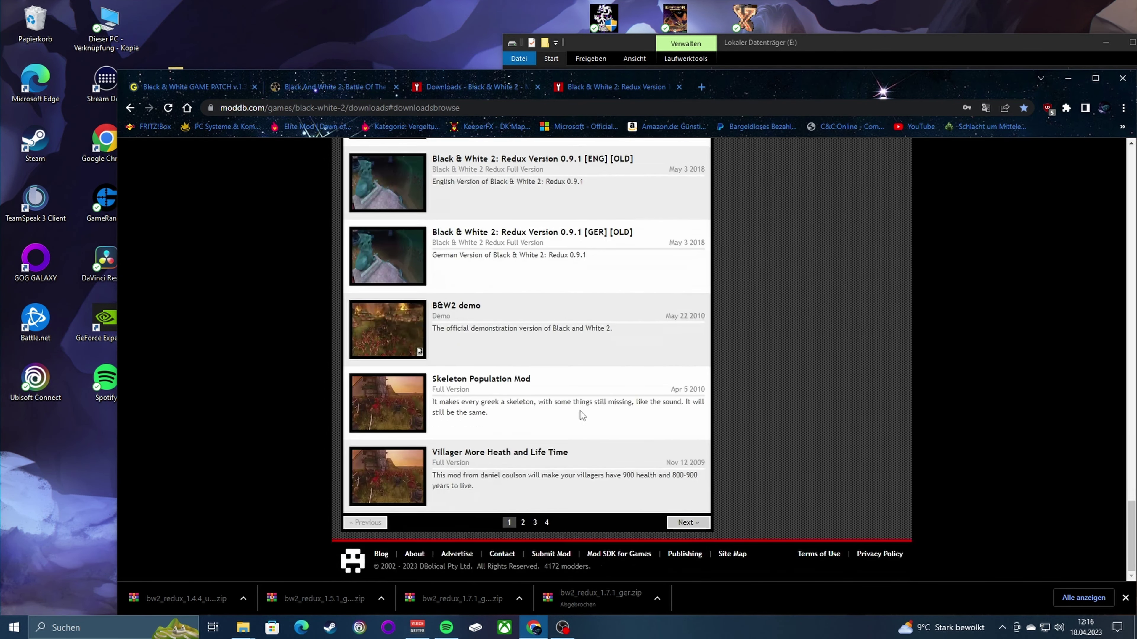
left_click(535, 522)
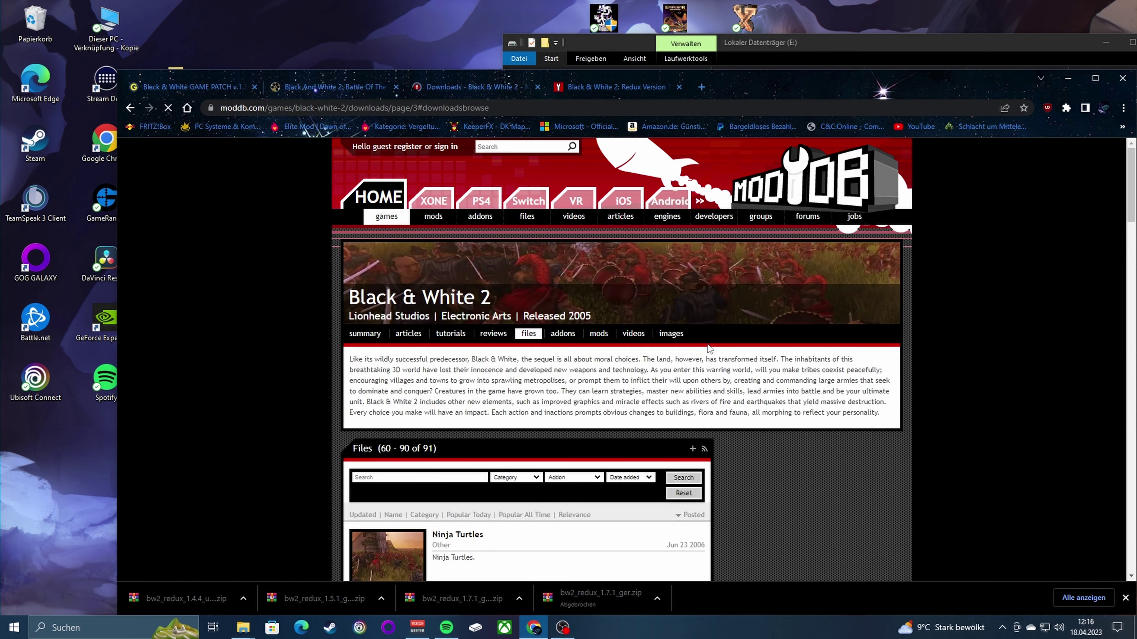
left_click_drag(1129, 220, 1076, 541)
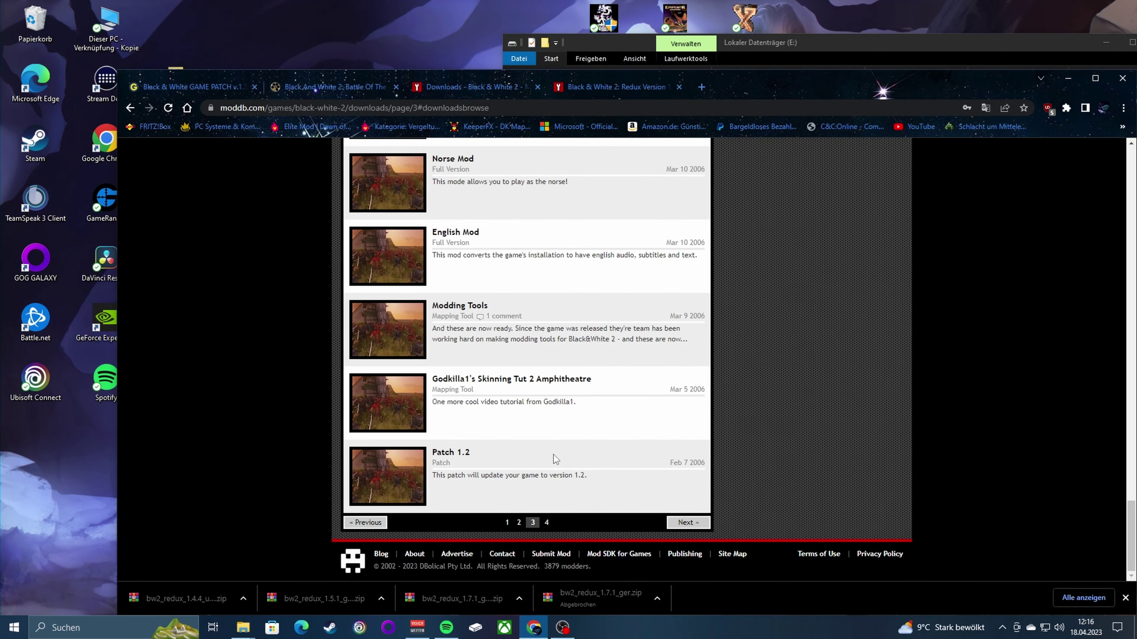
Browse the mods, skins and trainers listed above Patch 1.2 on page 3 of the downloads.
scroll(573, 437, "up", 1)
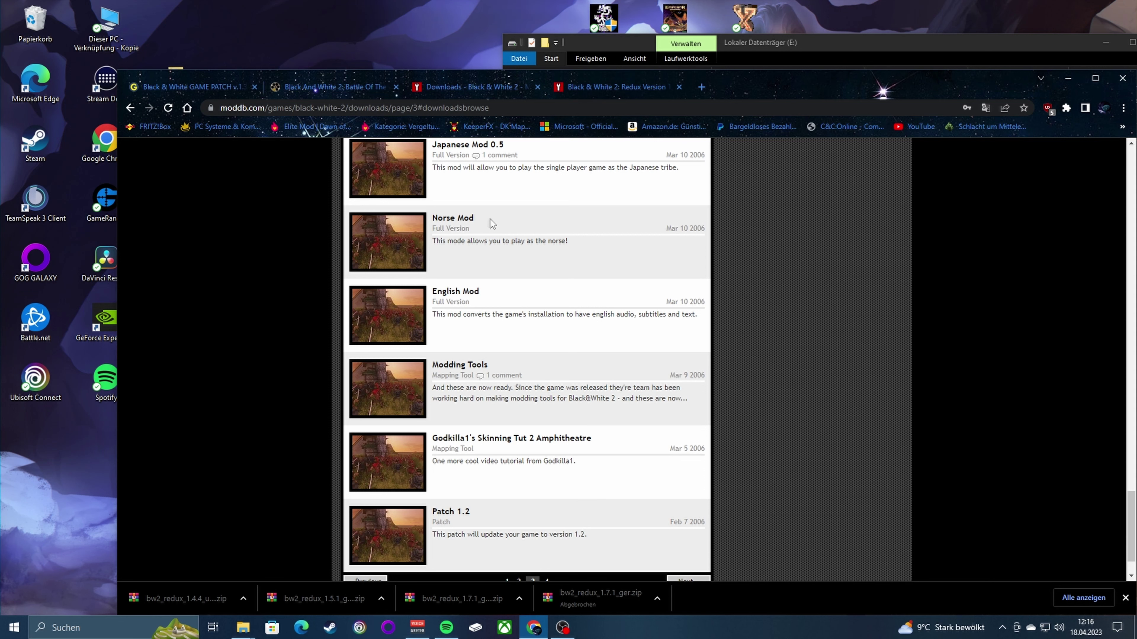
scroll(525, 322, "up", 2)
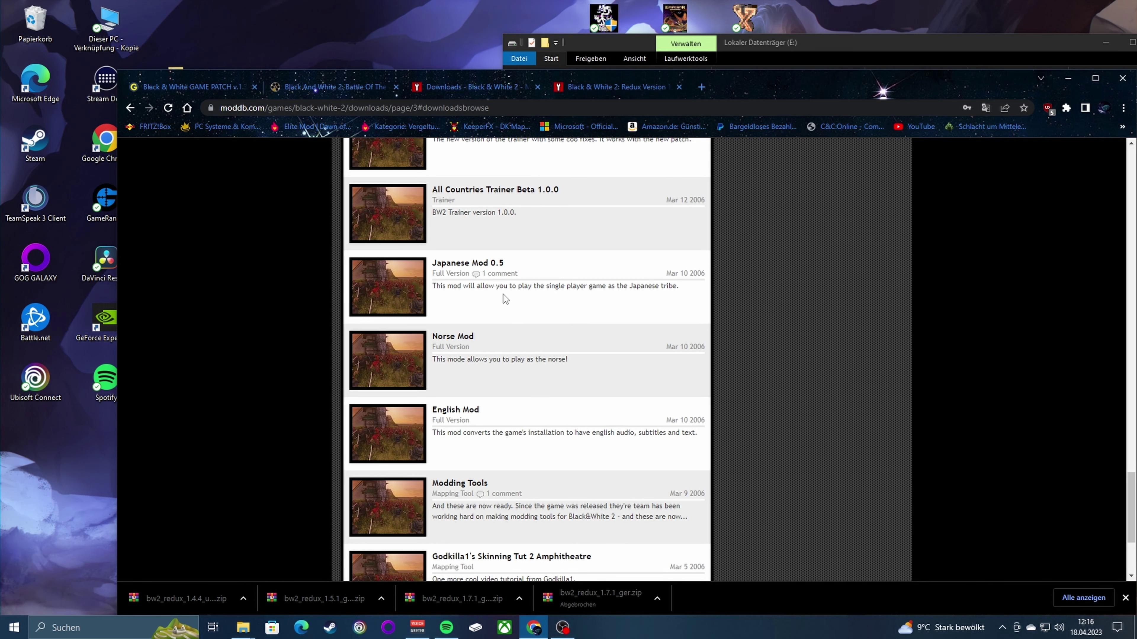
scroll(519, 286, "up", 10)
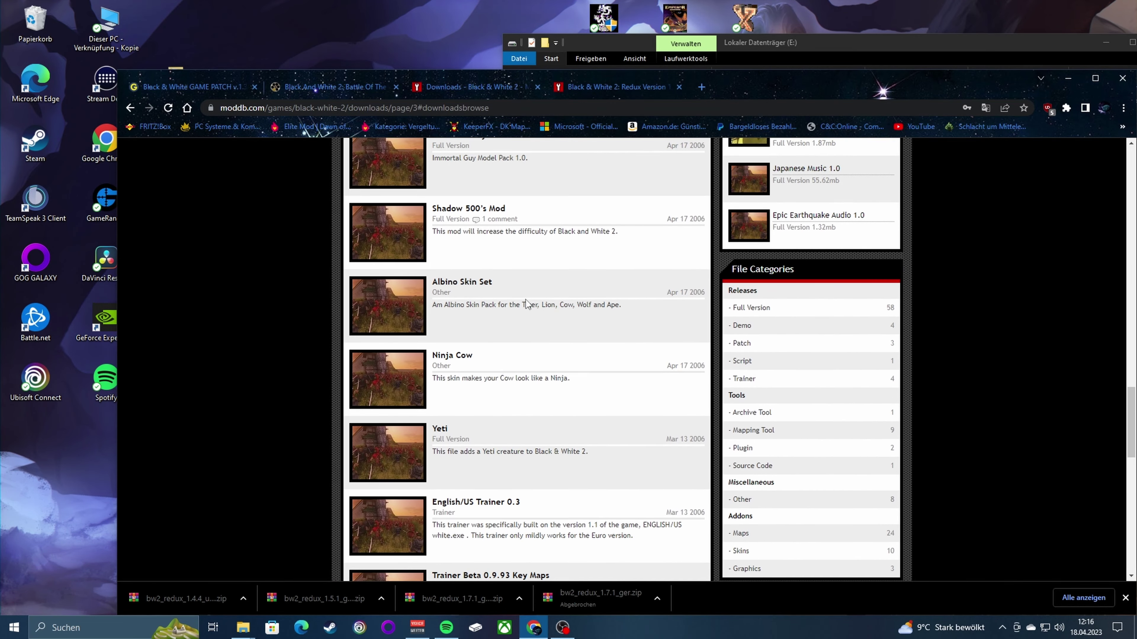
Return to the first page of the downloads list and find the Black & White 2: Redux Version 1.8 entries.
scroll(525, 299, "down", 15)
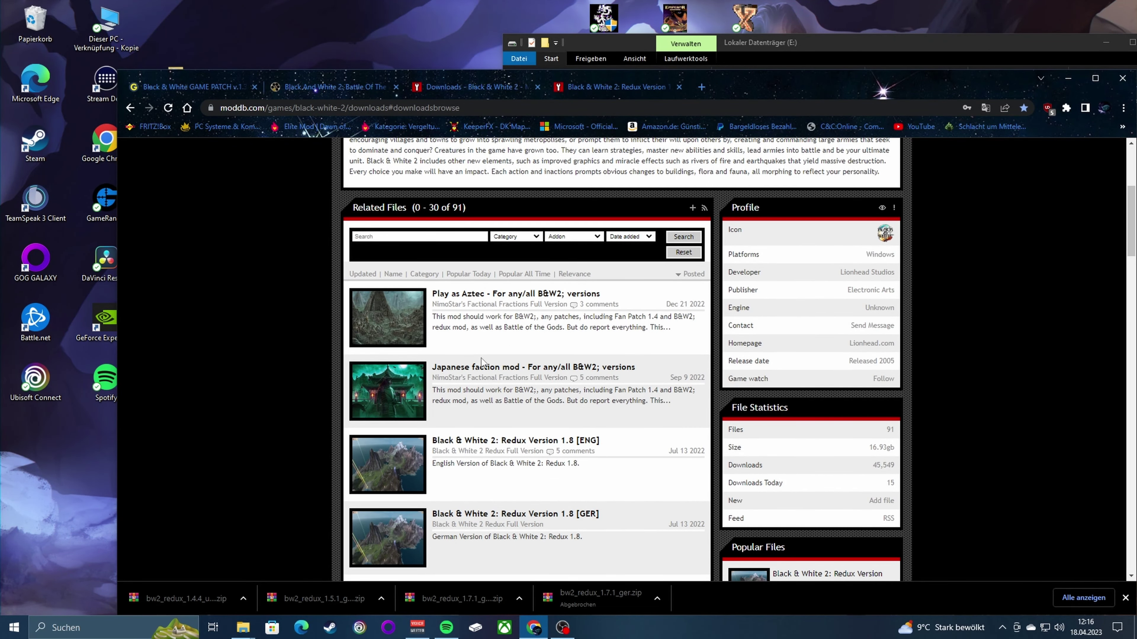
scroll(500, 378, "down", 4)
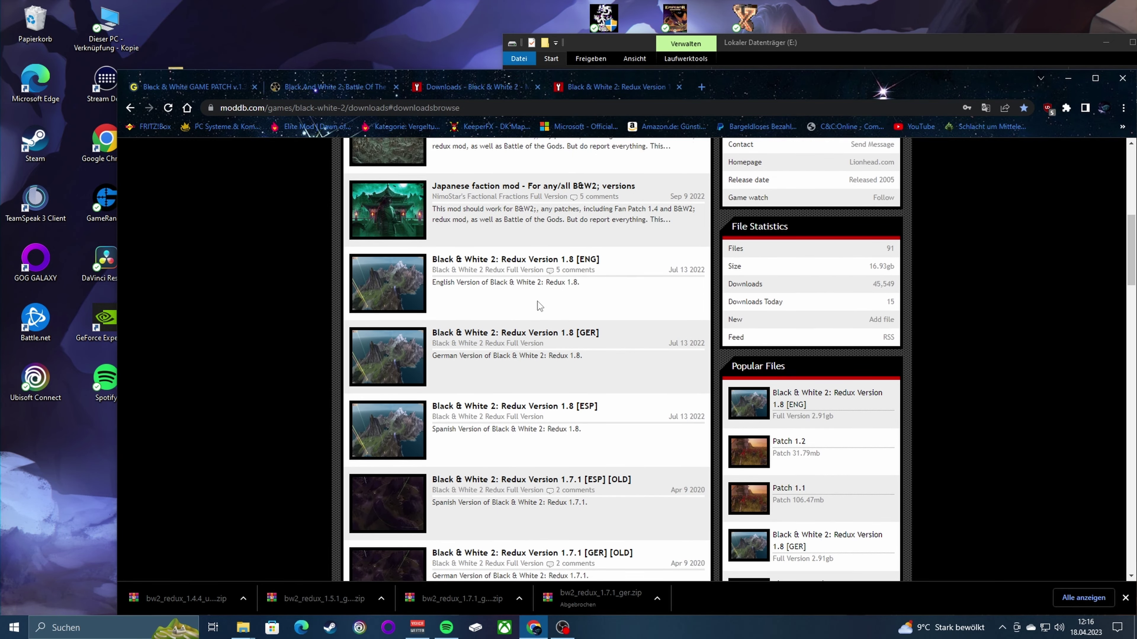
scroll(537, 302, "down", 2)
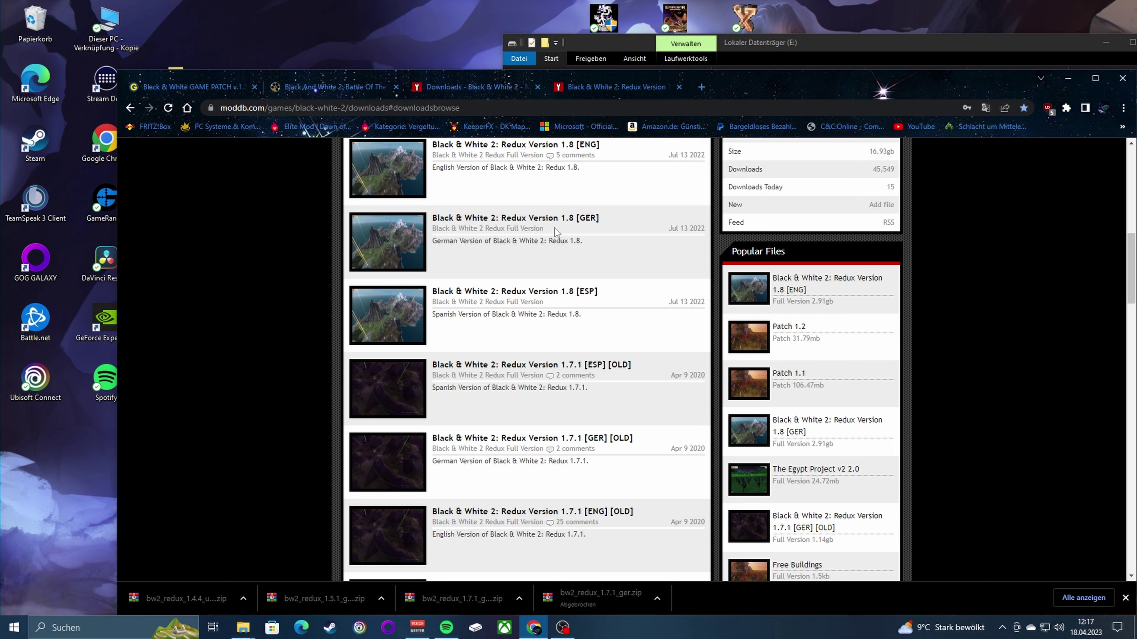
Open the Redux Version 1.8 [GER] page in a separate tab, examine its download details, and return to the downloads list.
middle_click(399, 237)
left_click(611, 91)
scroll(585, 276, "down", 10)
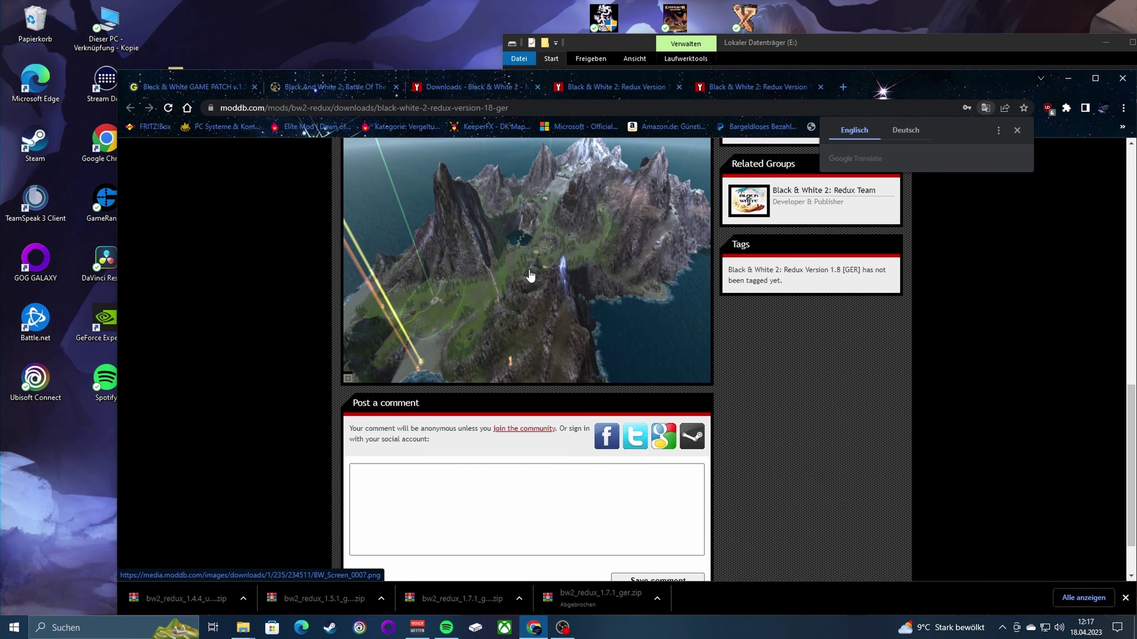
scroll(541, 279, "down", 2)
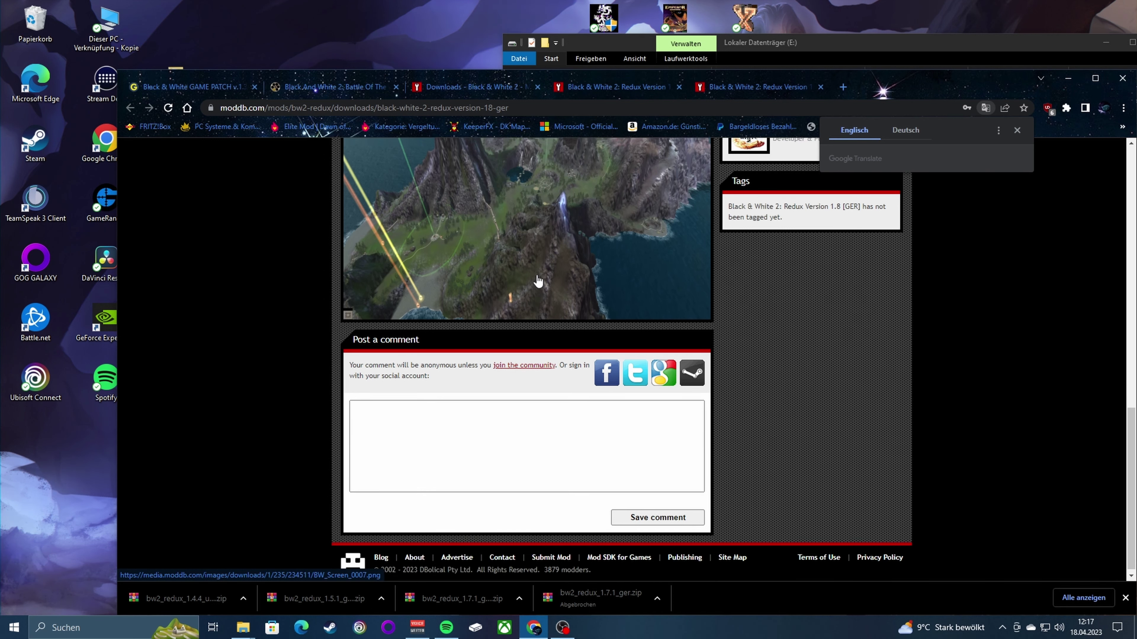
scroll(523, 291, "up", 6)
scroll(536, 313, "up", 3)
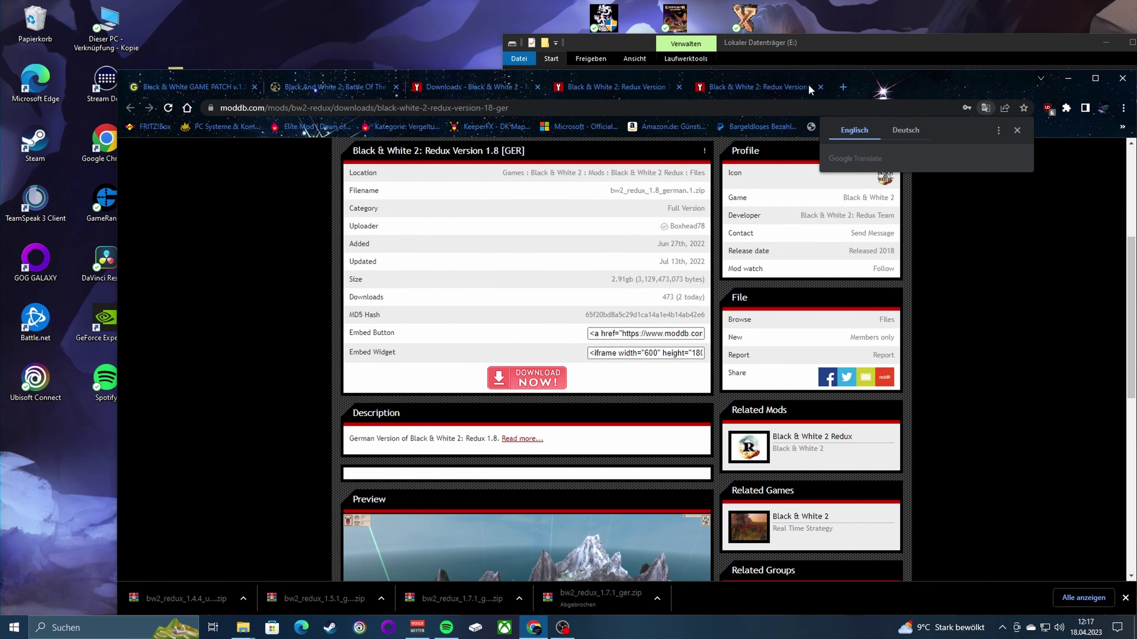
key("Home")
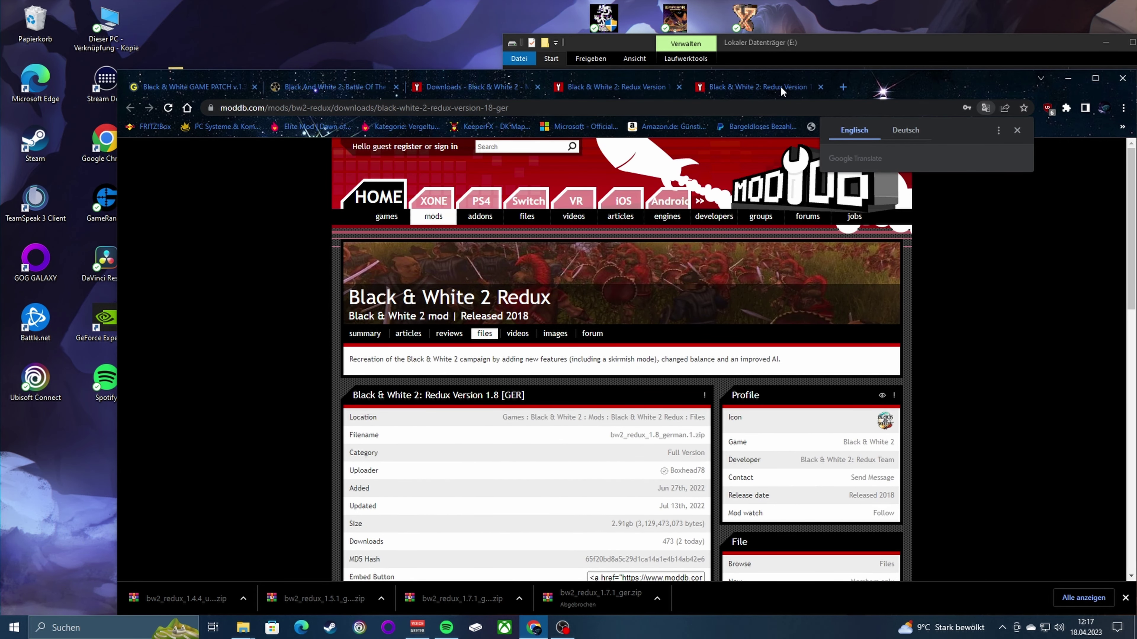
left_click(819, 87)
left_click(499, 87)
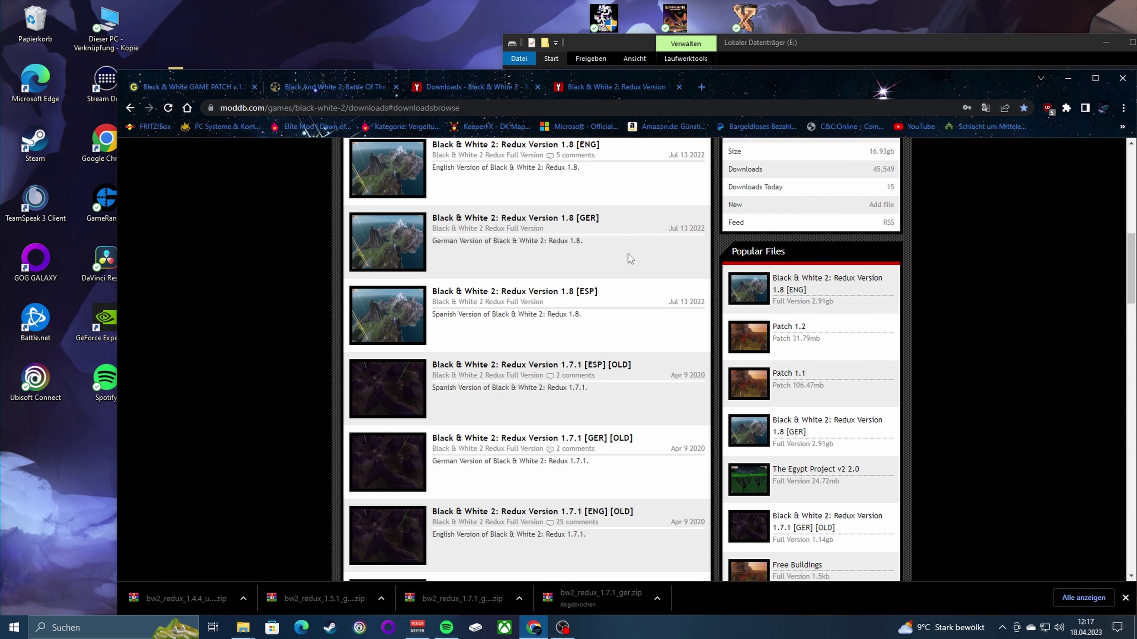
Open the Redux Version 1.7.1 [GER] [OLD] page from the downloads list and examine its file details and description.
scroll(563, 386, "down", 1)
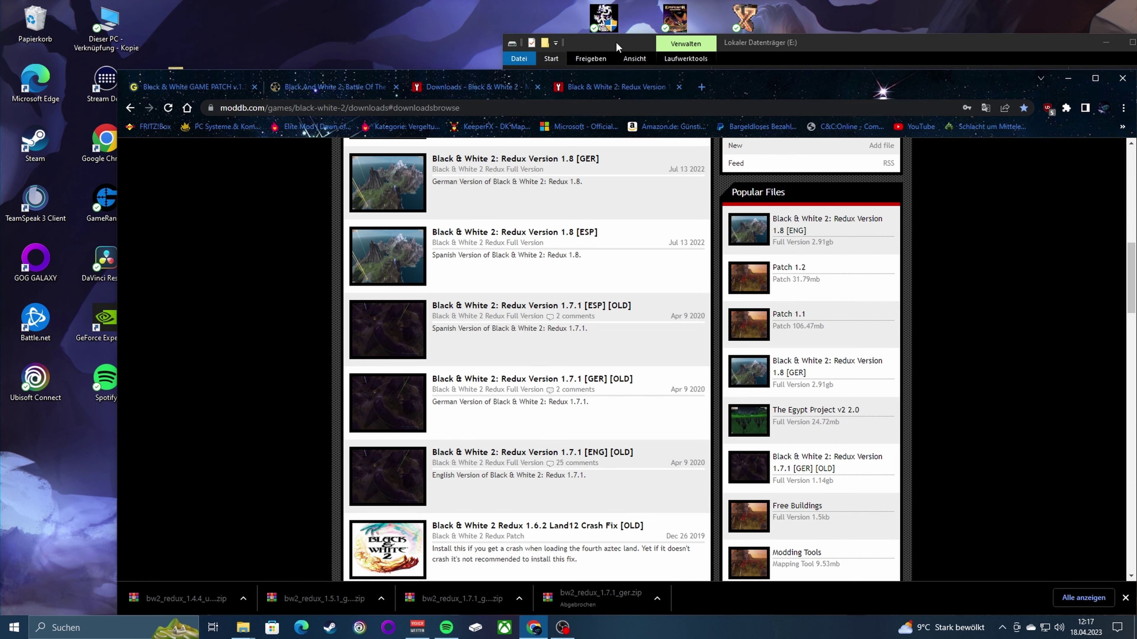
left_click_drag(616, 41, 703, 55)
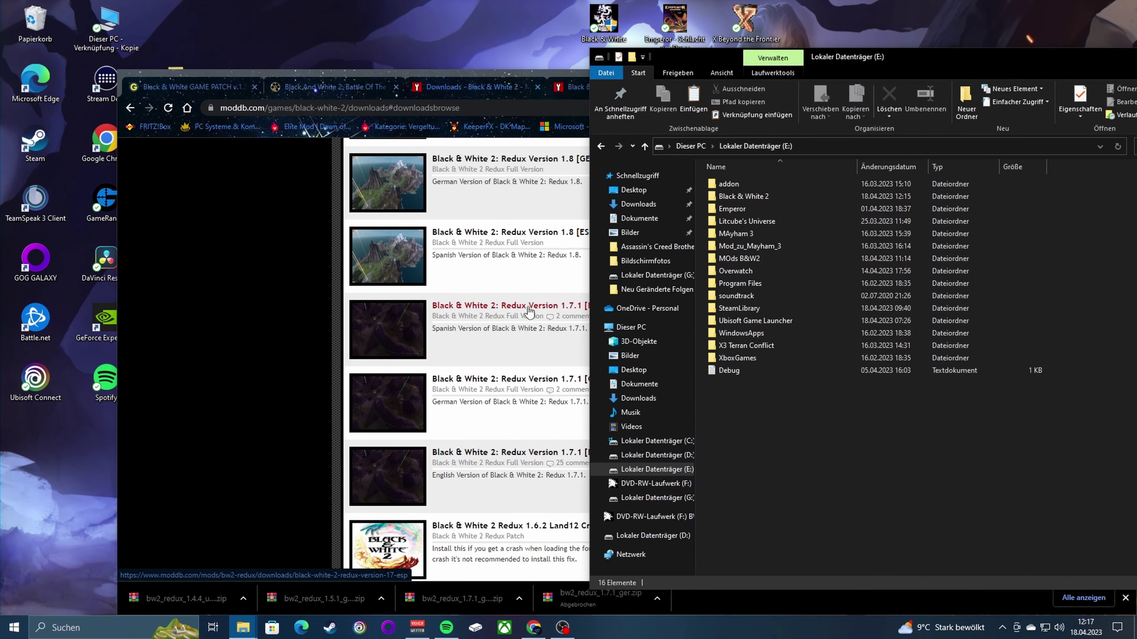
left_click(439, 77)
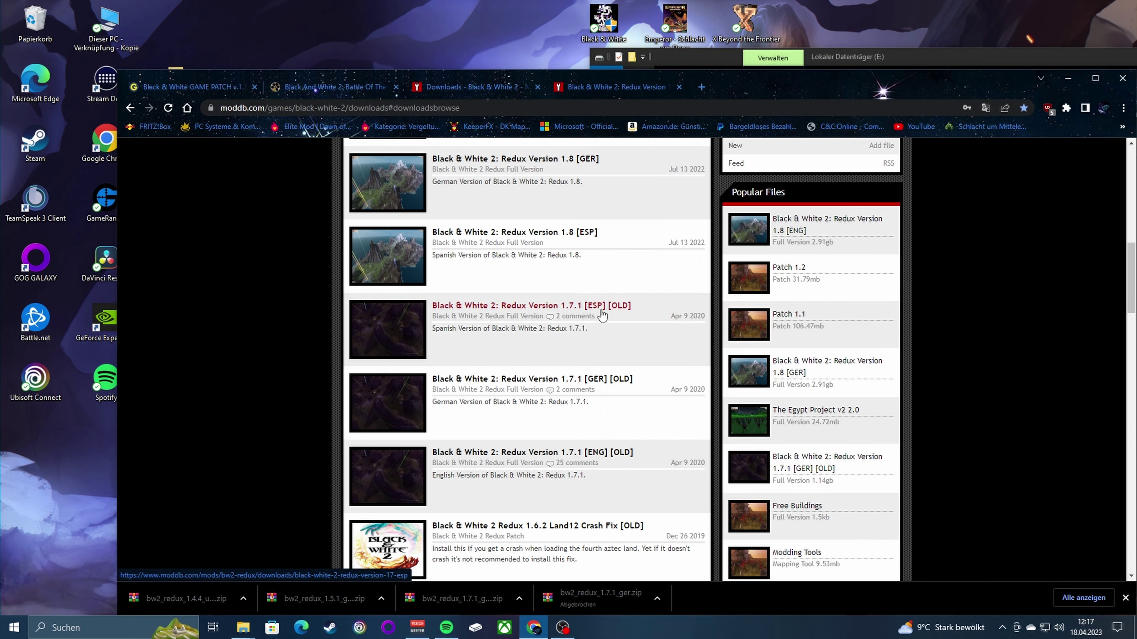
left_click(555, 380)
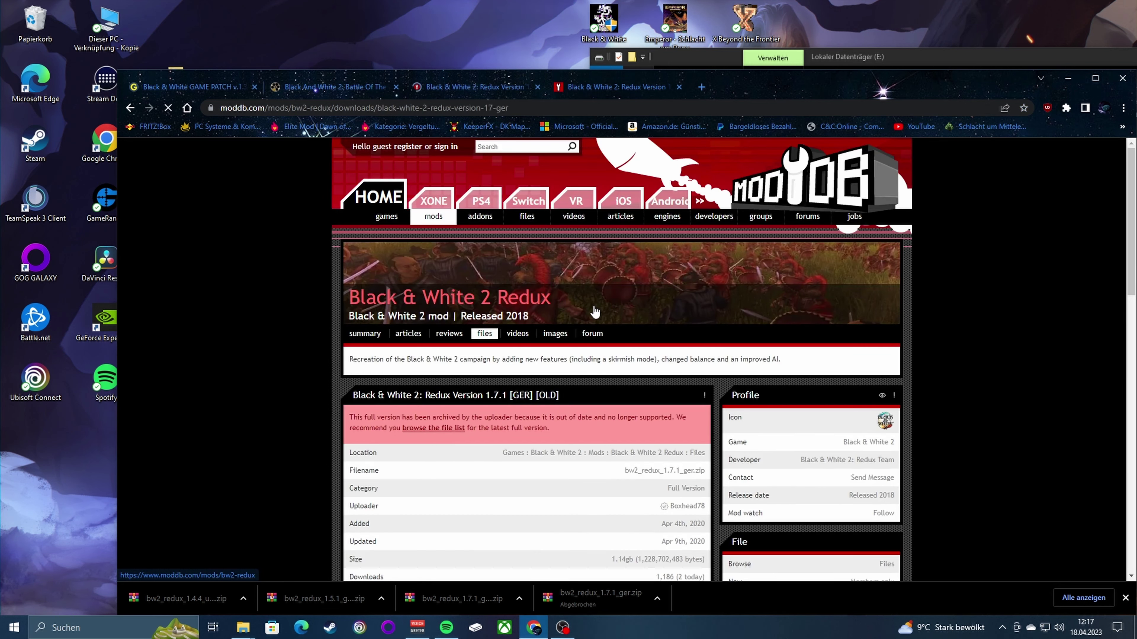
scroll(574, 345, "down", 6)
scroll(586, 323, "down", 3)
scroll(581, 314, "up", 3)
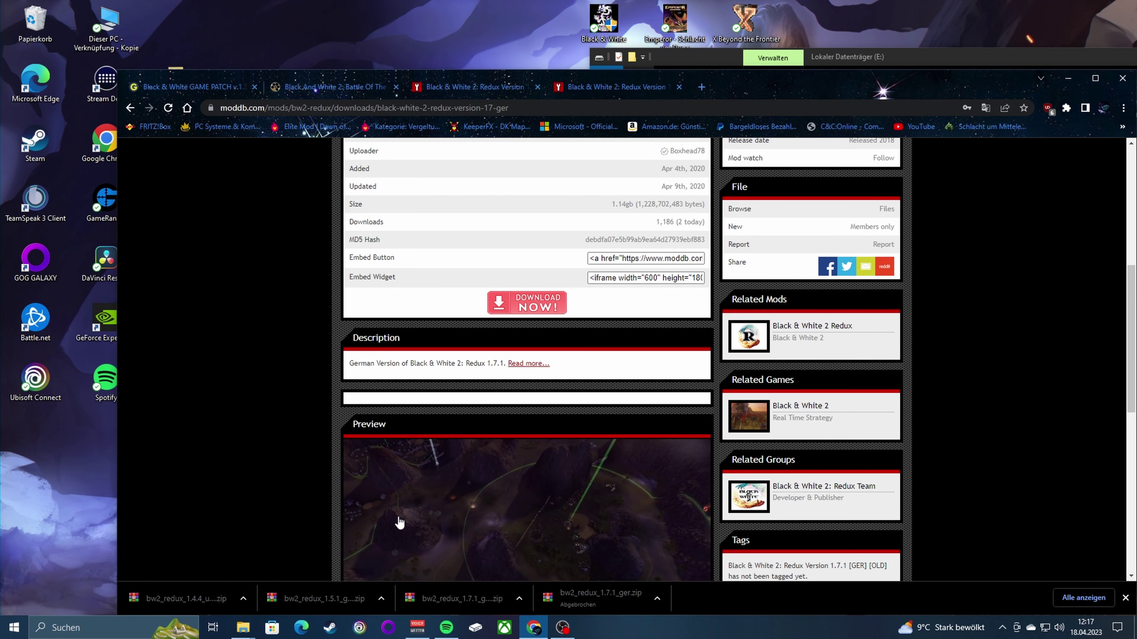
Switch to File Explorer and open the MOds B&W2 folder on drive E:.
left_click(915, 63)
left_click(641, 205)
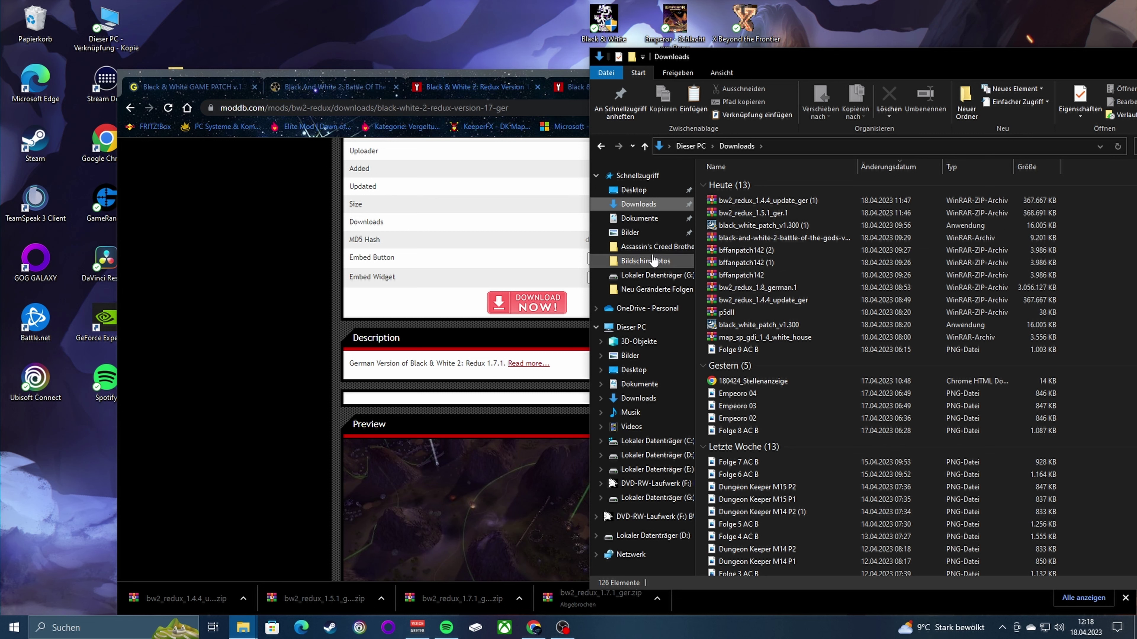
left_click(657, 290)
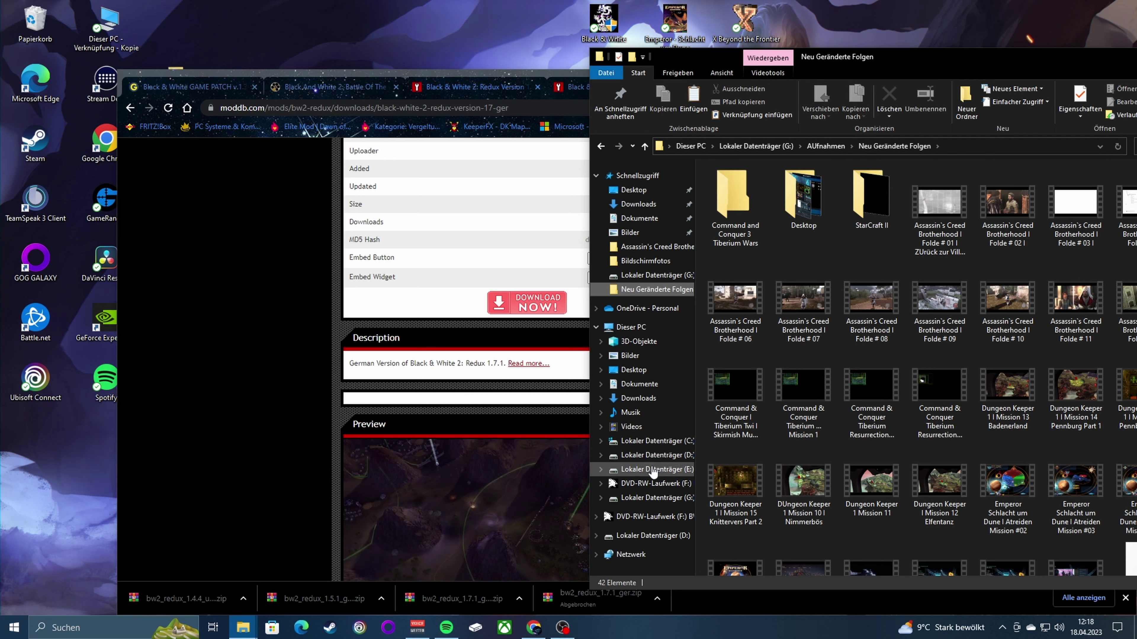
left_click(654, 470)
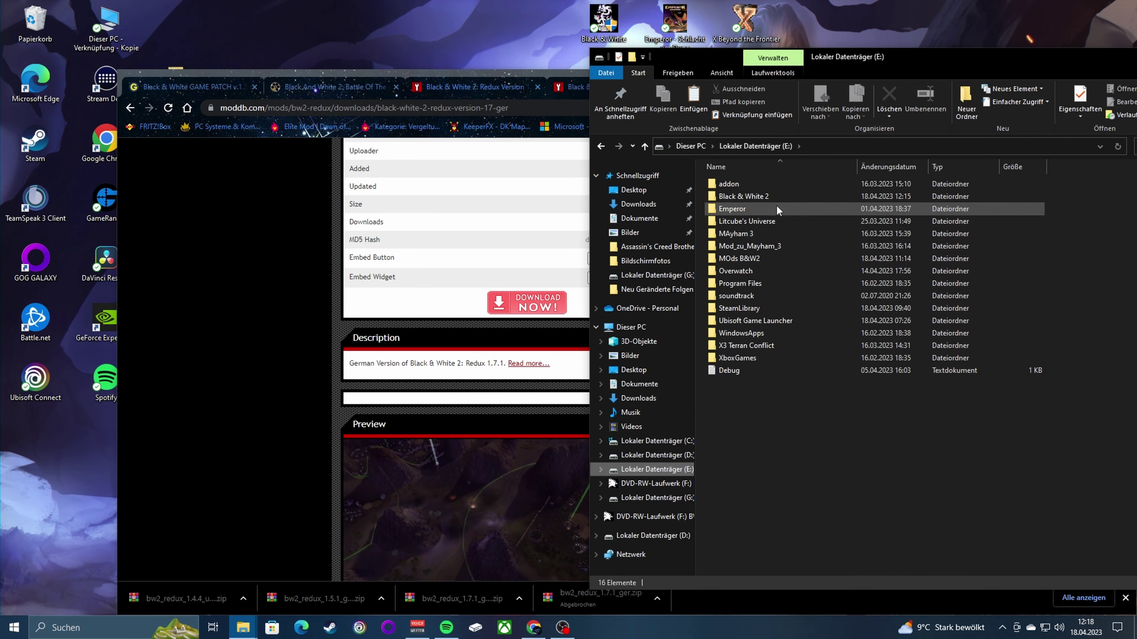
double_click(773, 260)
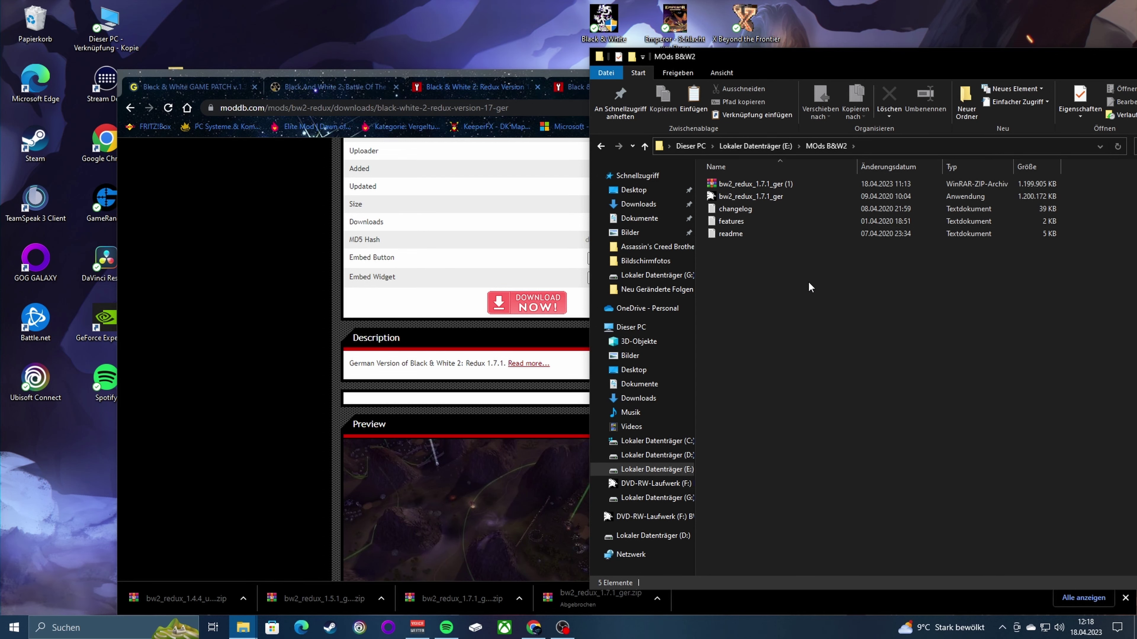
Open the bw2_redux_1.7.1_ger (1) archive in WinRAR, launch bw2_redux_1.7.1_ger.exe from it, and dismiss the licence reminder.
left_click(788, 183)
double_click(788, 183)
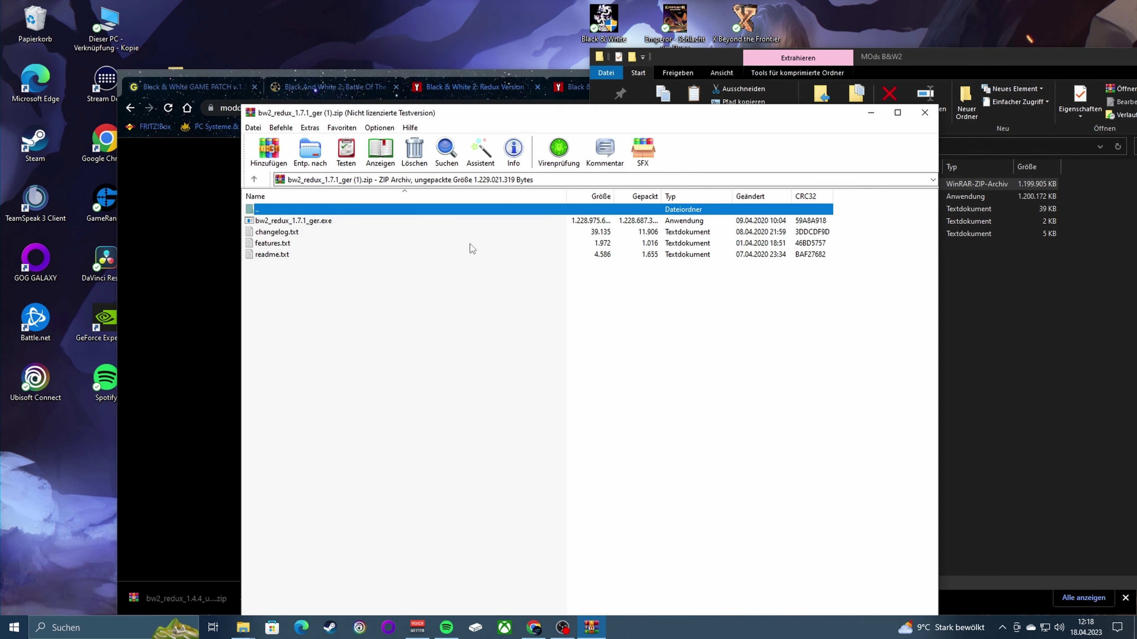
double_click(324, 225)
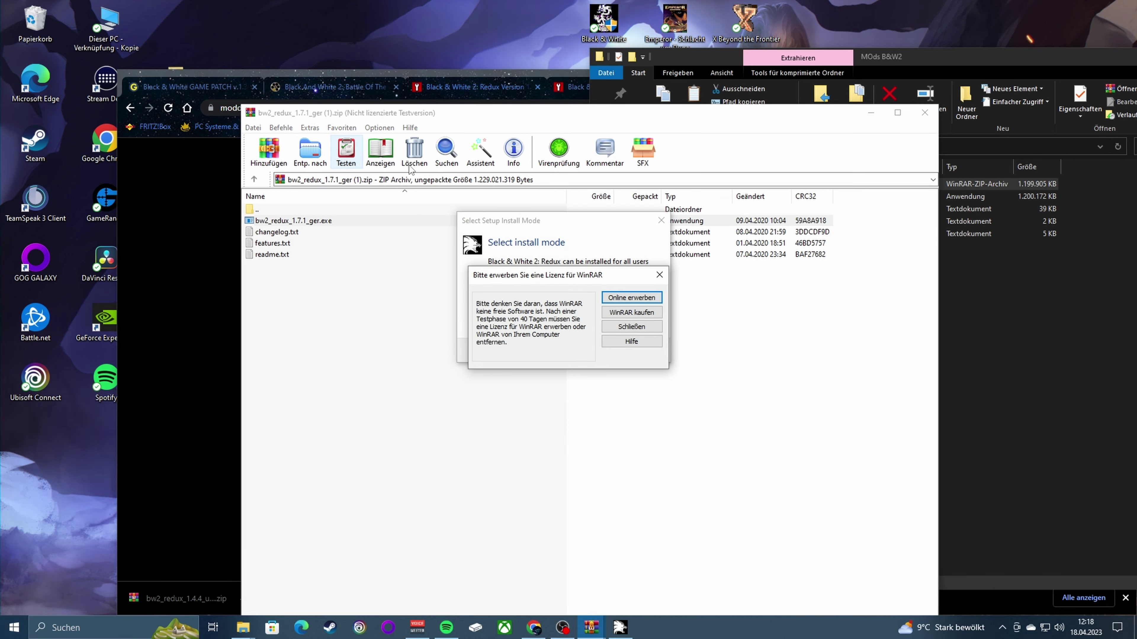
left_click(659, 274)
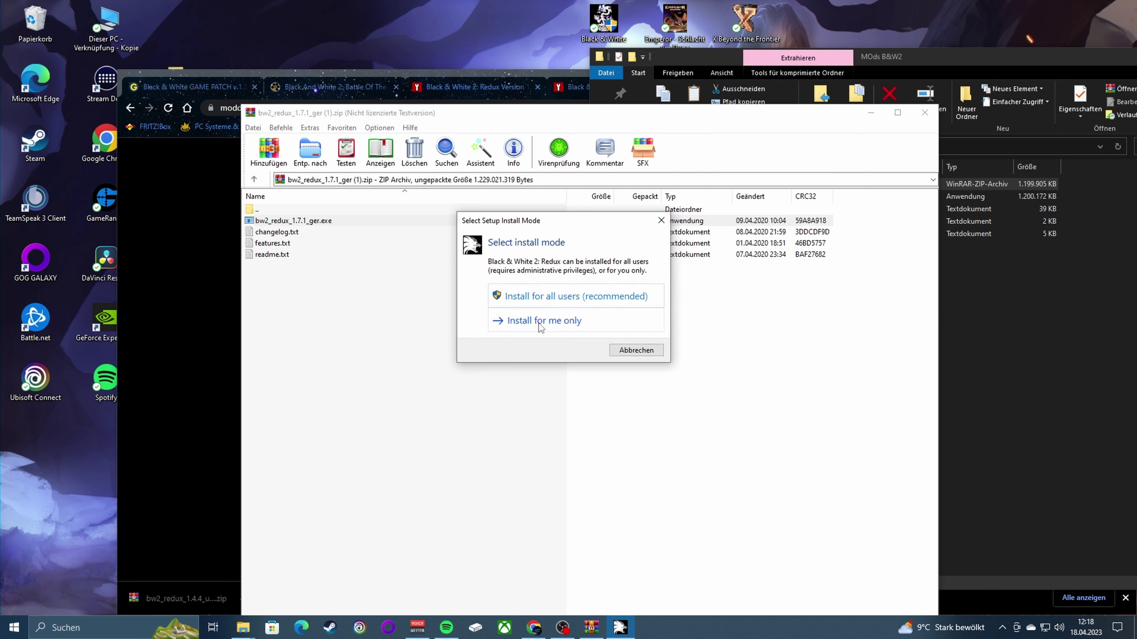
Install Black & White 2: Redux 1.7.1 for the current user only into D:\Black & White 2, with a desktop shortcut.
left_click(540, 324)
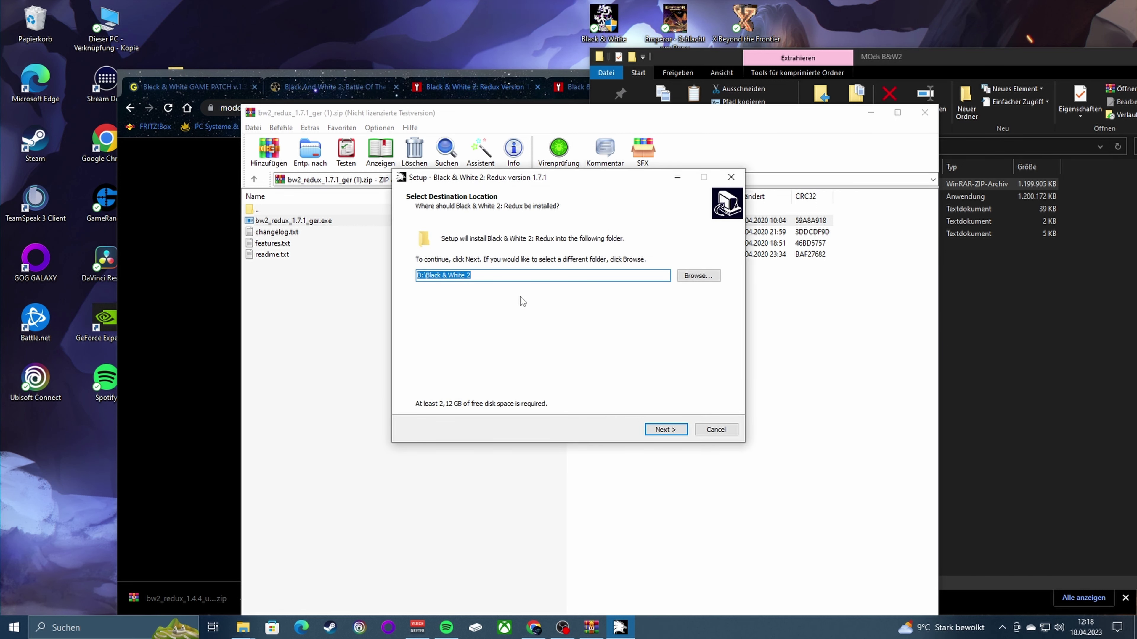
left_click(666, 429)
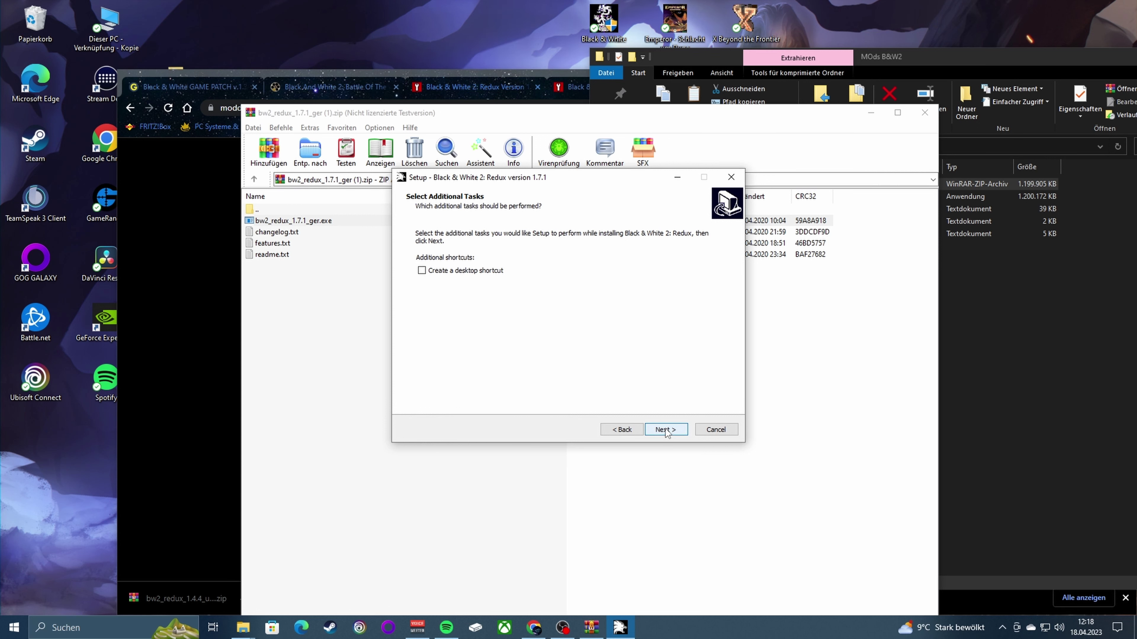
left_click(478, 274)
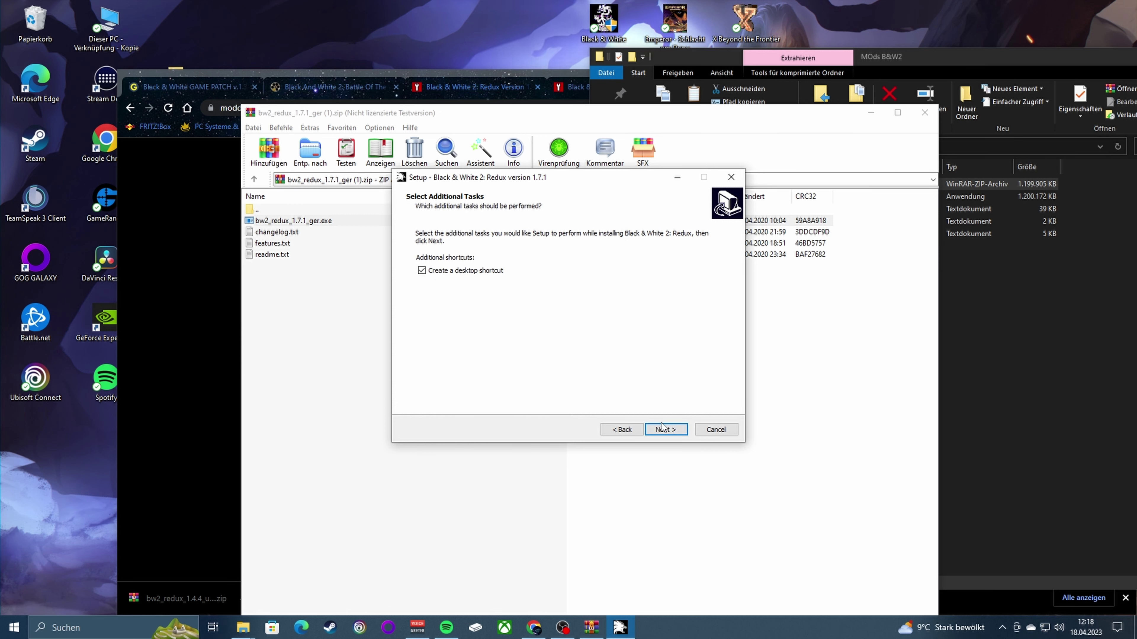
left_click(665, 431)
left_click(664, 431)
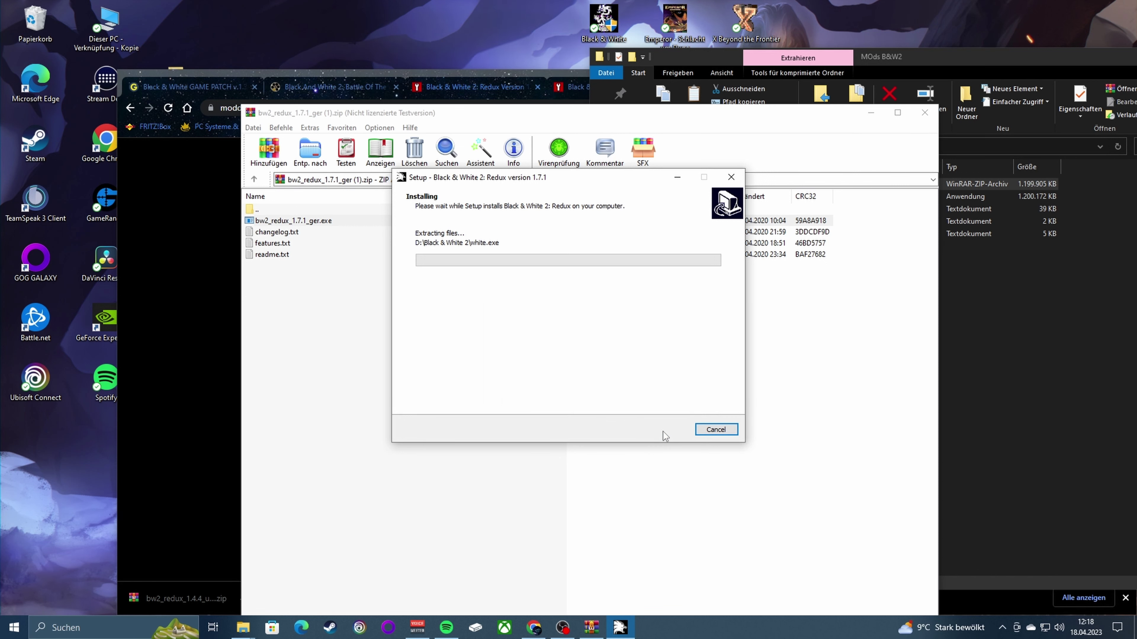
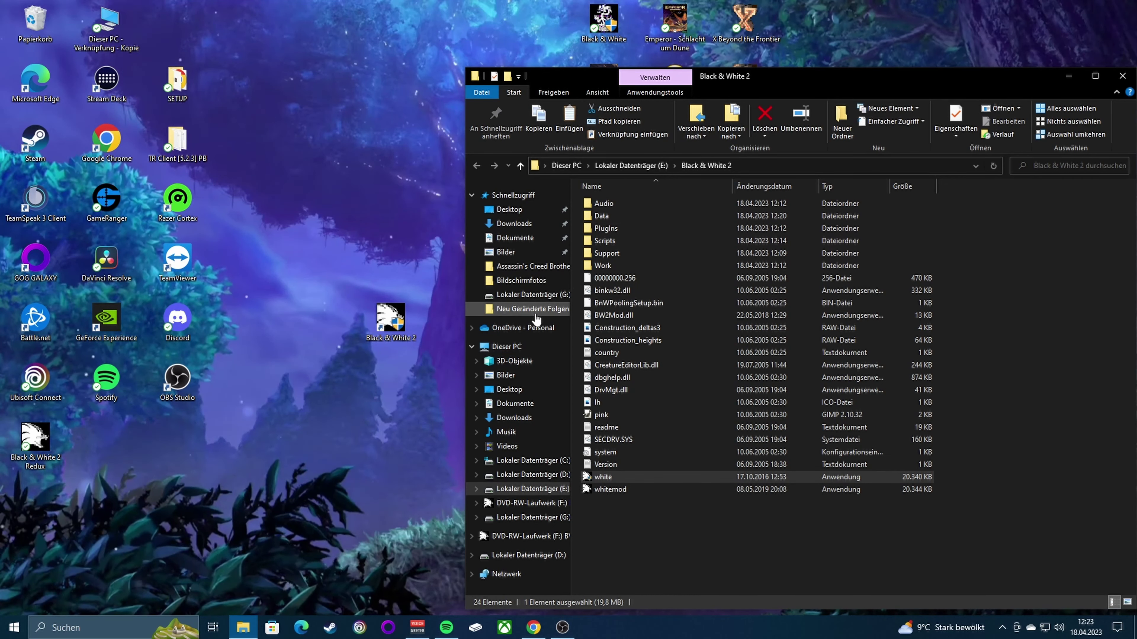
Run arun.exe from the BW2 BOTG disc in drive F:.
left_click_drag(823, 80, 701, 77)
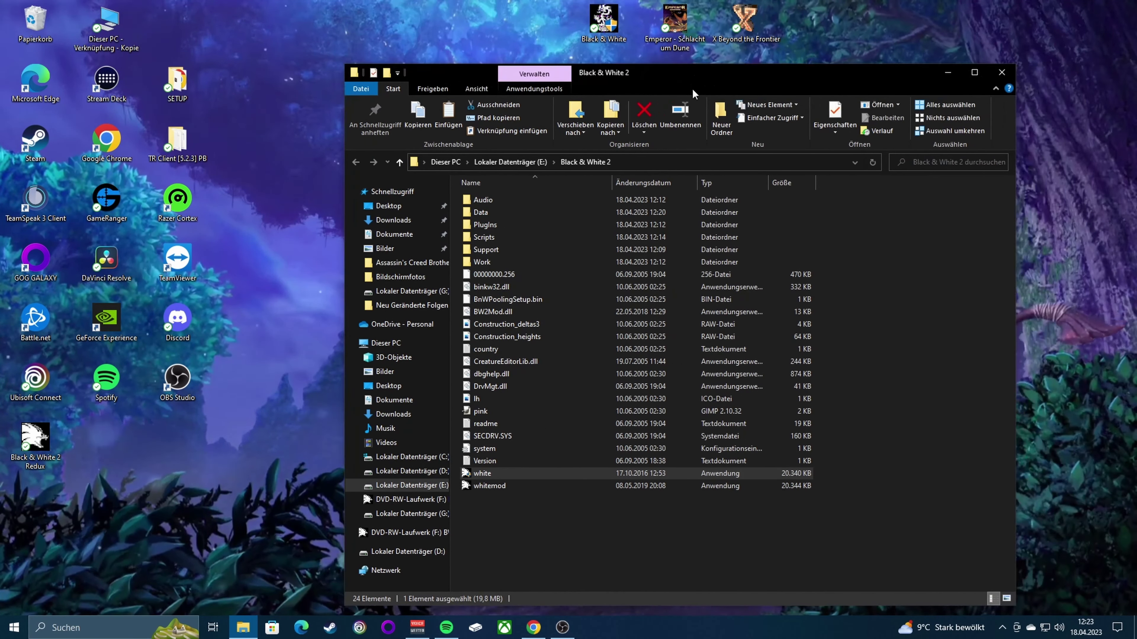
left_click(710, 519)
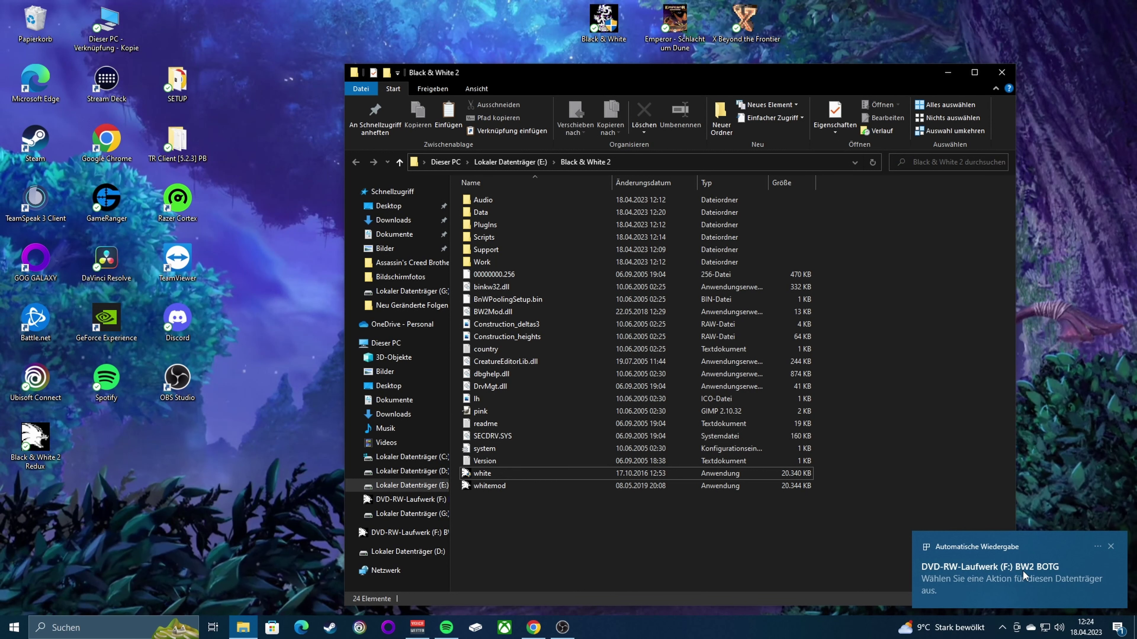
left_click(1024, 576)
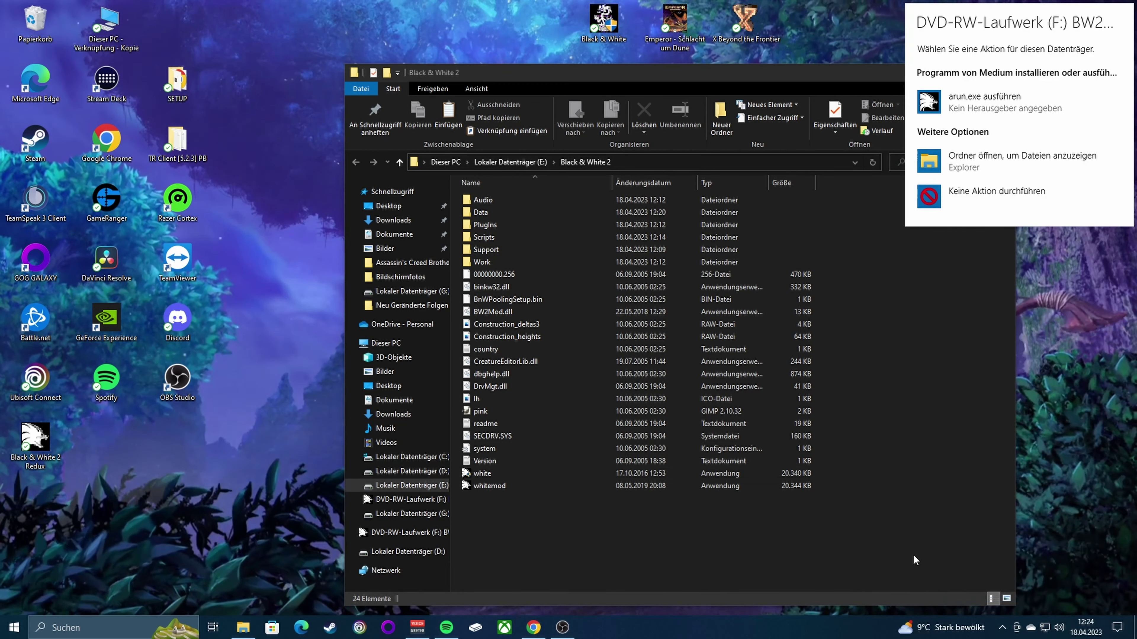
left_click(988, 110)
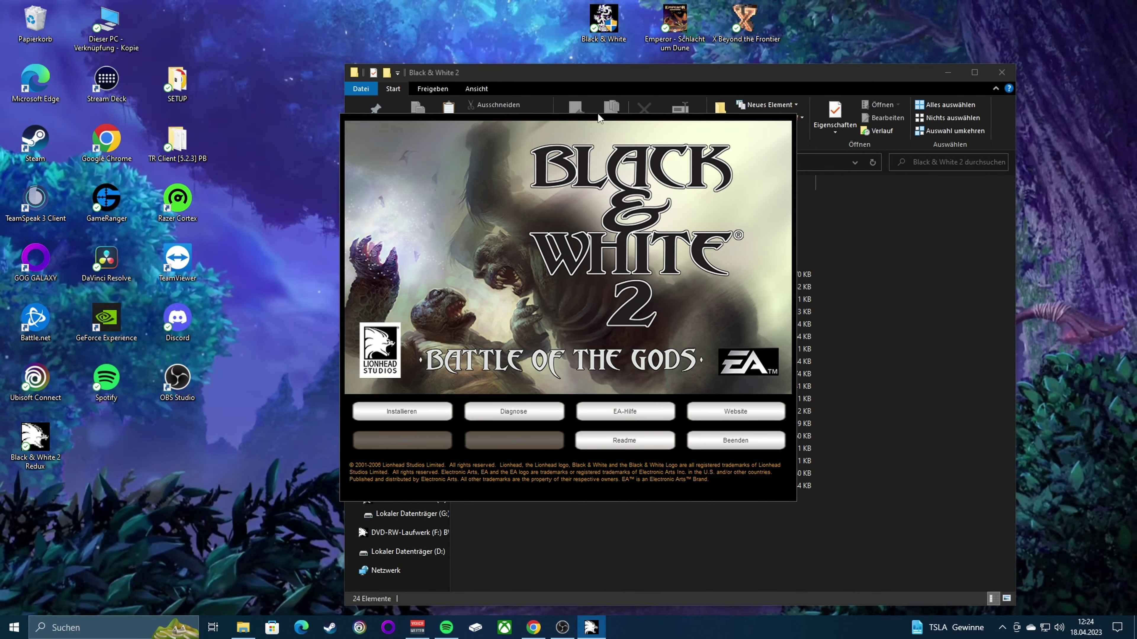
Move the Explorer window aside and start the Battle of the Gods installation with Deutsch as the setup language.
left_click_drag(506, 77, 664, 55)
left_click(456, 326)
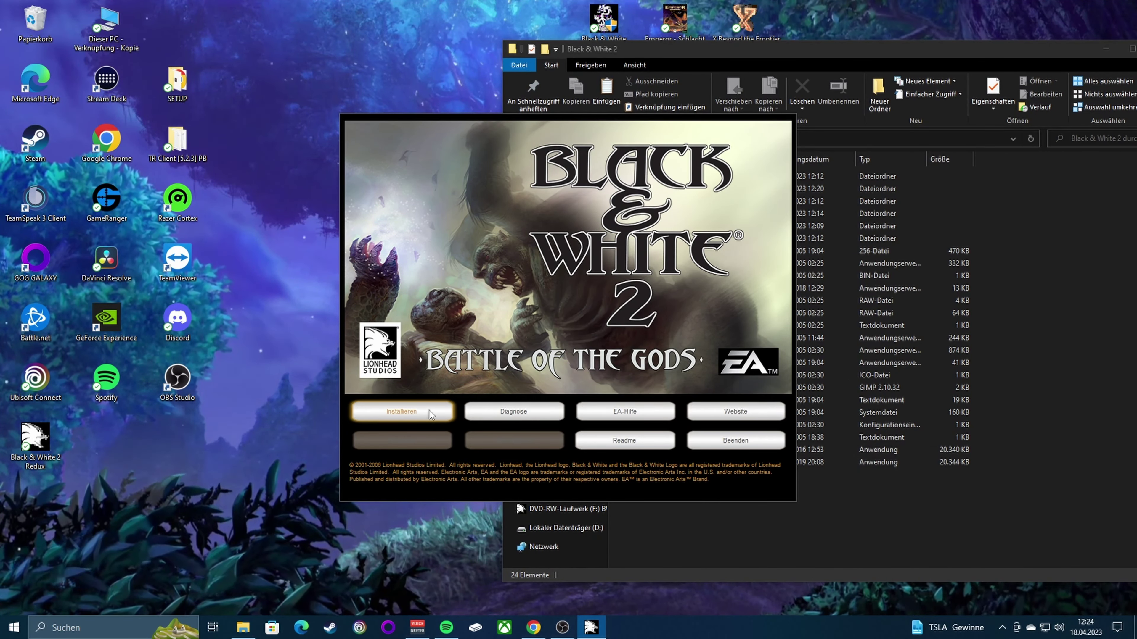
left_click(404, 410)
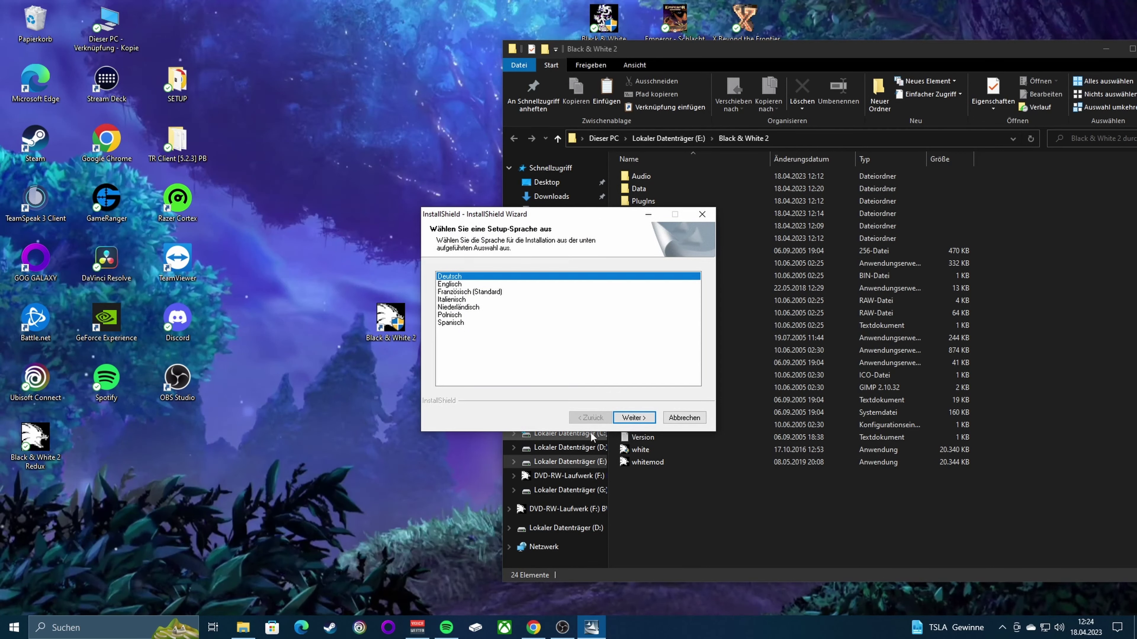
left_click(634, 418)
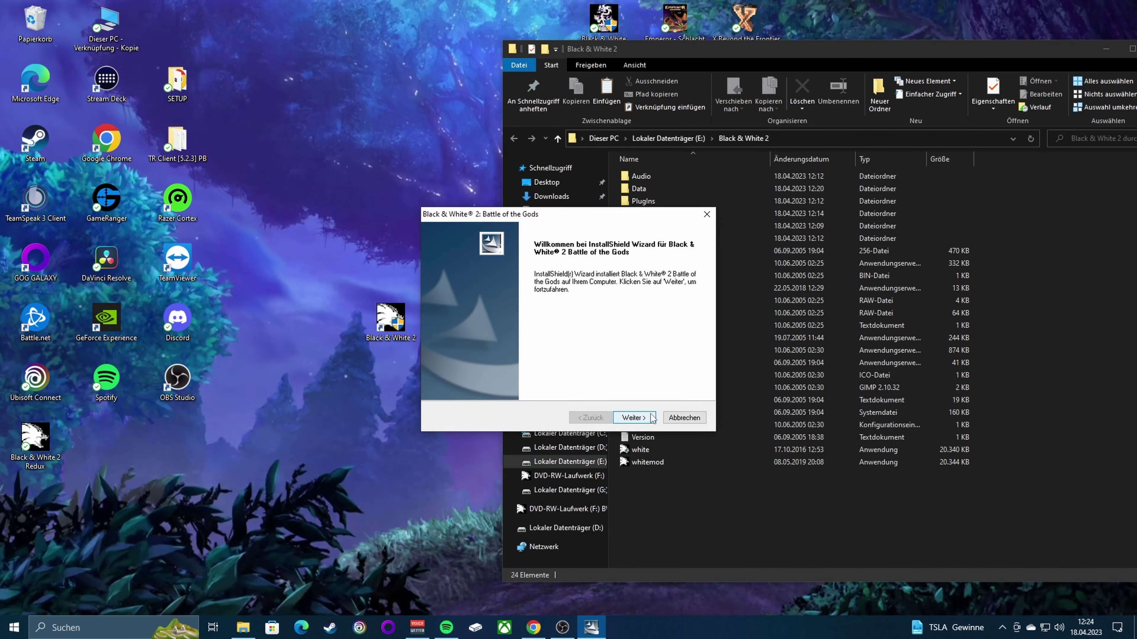
Accept the Battle of the Gods licence agreement, enter the product code, and continue to the ready-to-install page.
left_click(650, 417)
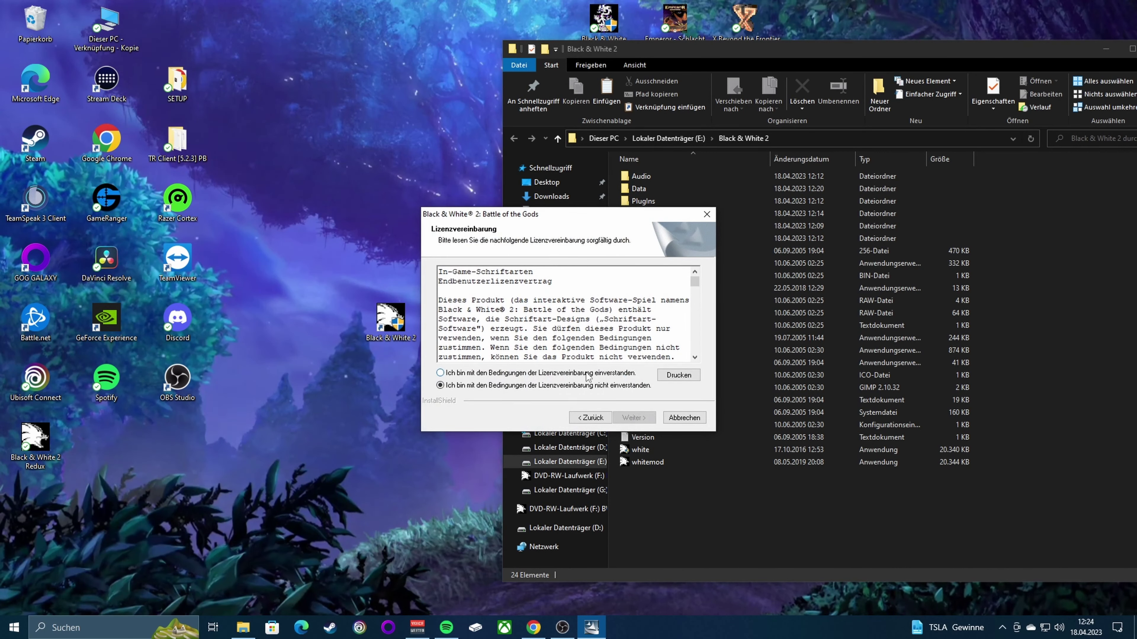
left_click(587, 375)
left_click(612, 419)
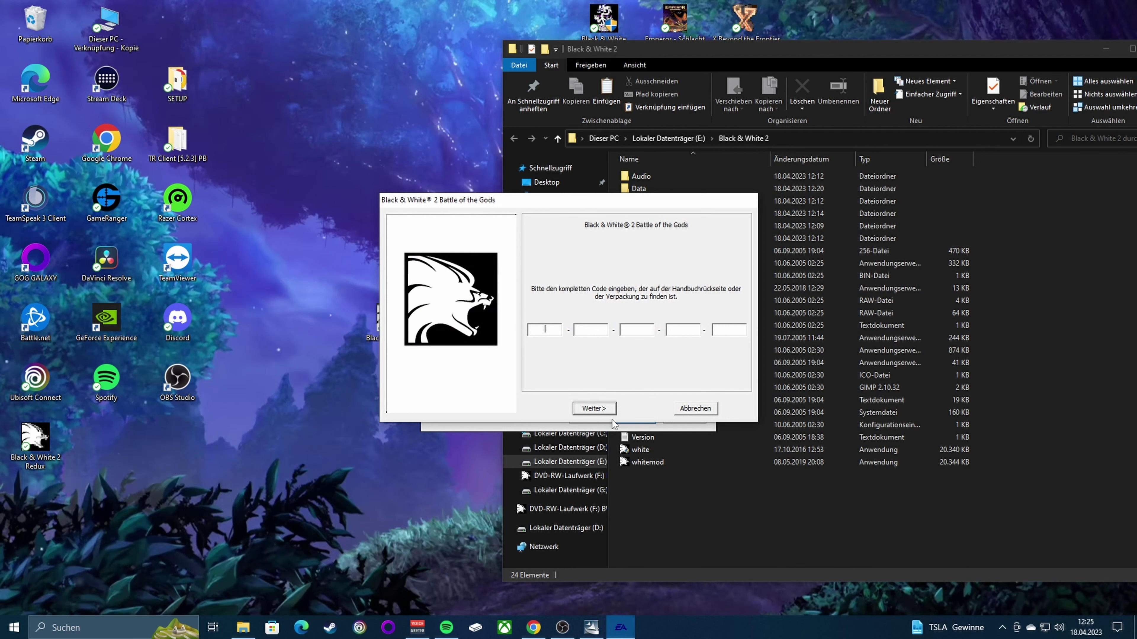
left_click(595, 408)
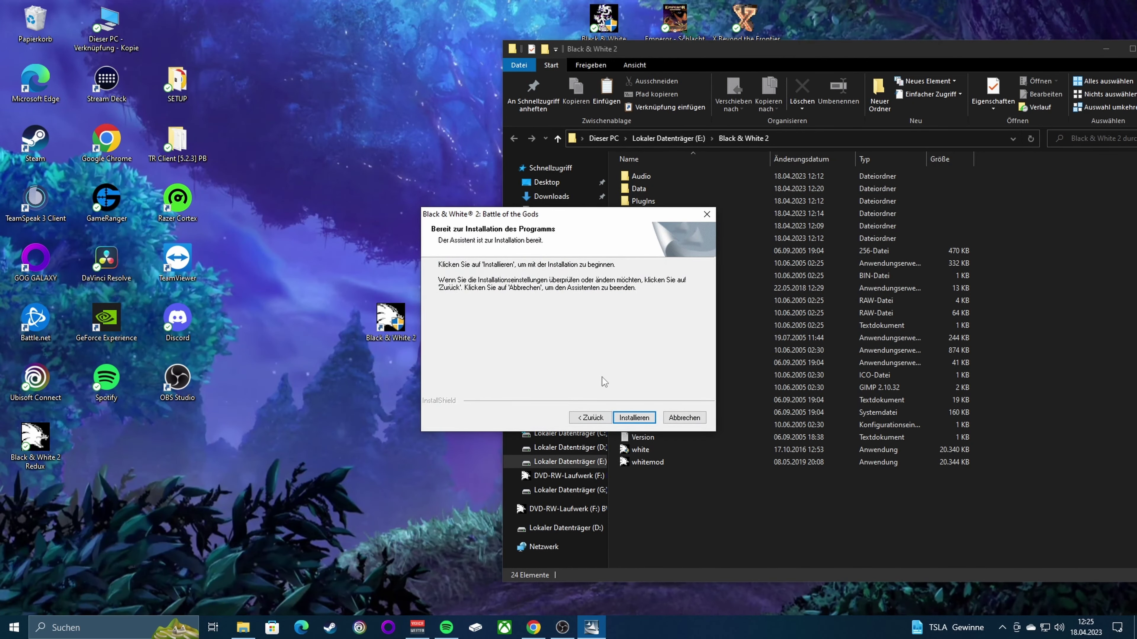
Run the Battle of the Gods installation, finish the wizard, and close the readme.
left_click(634, 418)
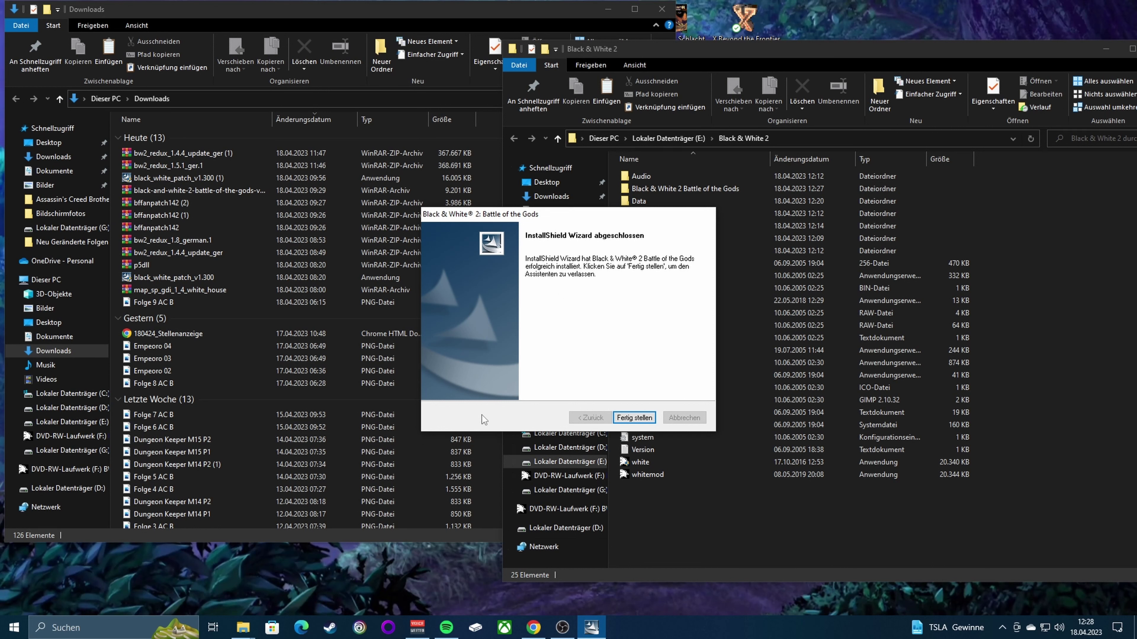
left_click(643, 419)
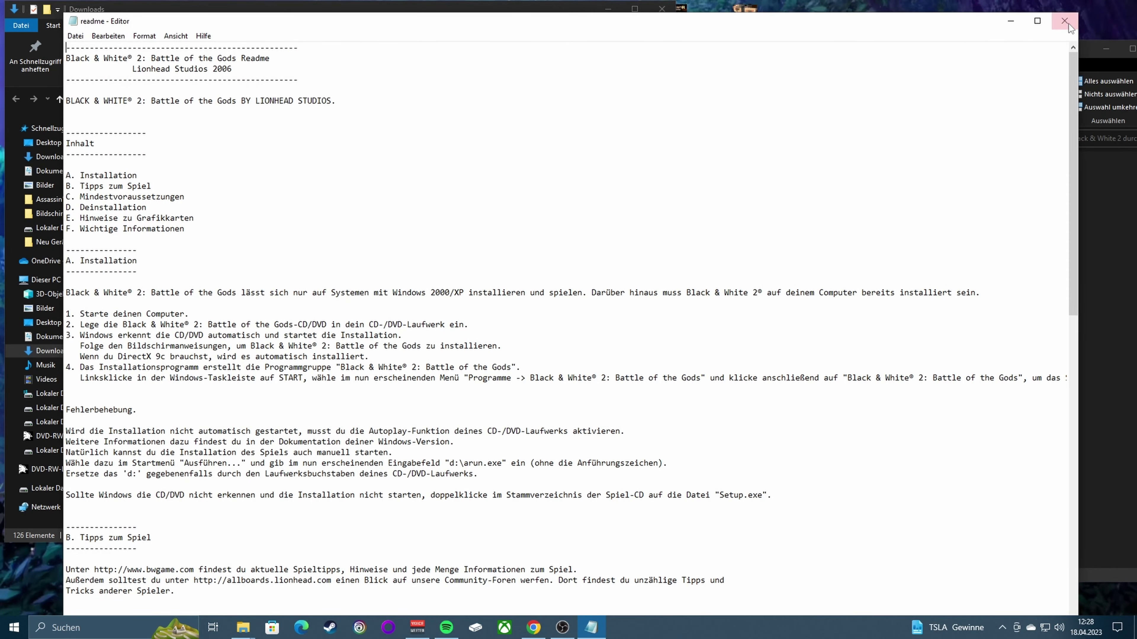
left_click(1065, 22)
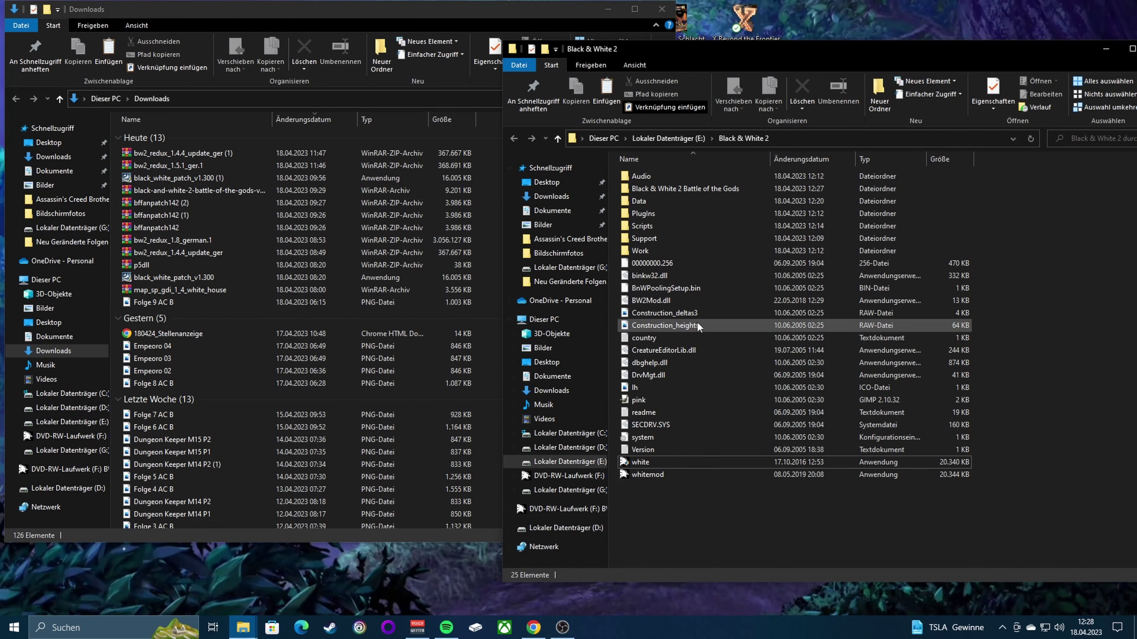
Open the Black & White 2 Battle of the Gods folder and try to launch BattleOfTheGods.
double_click(713, 189)
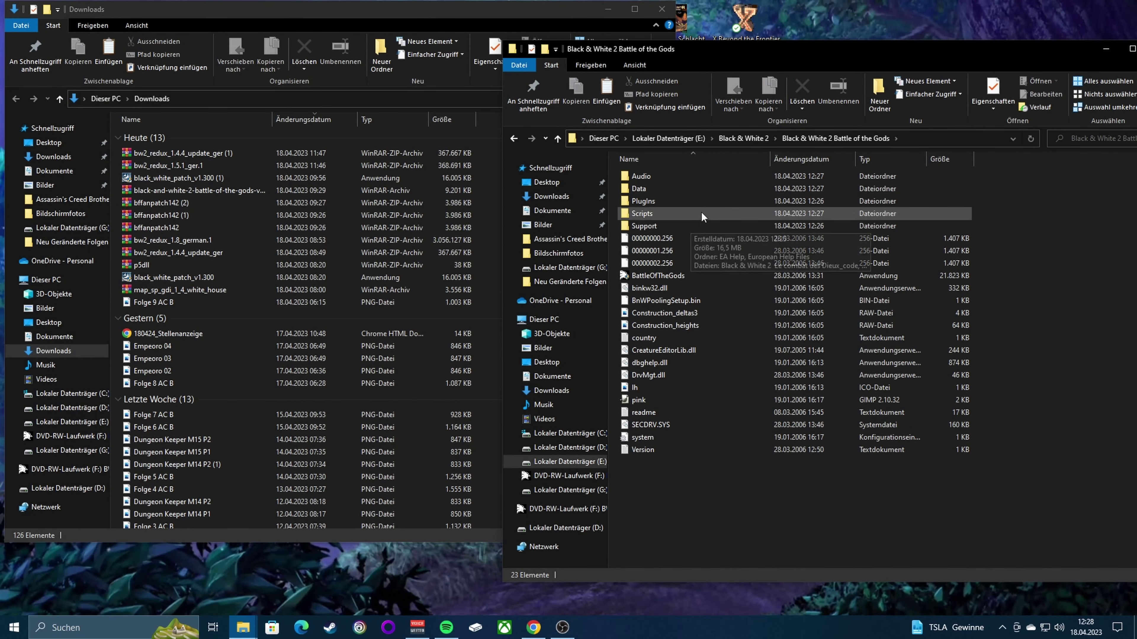
double_click(720, 276)
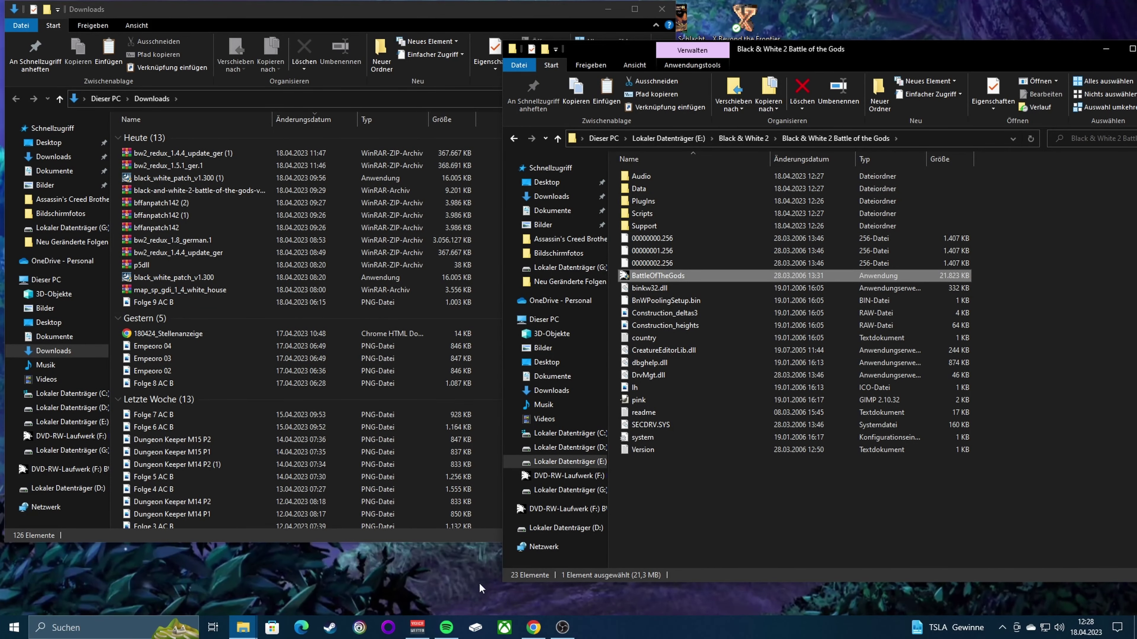
Switch to Chrome and show the download section of the Battle of the Gods V1.0 No-CD/Fixed Exe page.
left_click(533, 628)
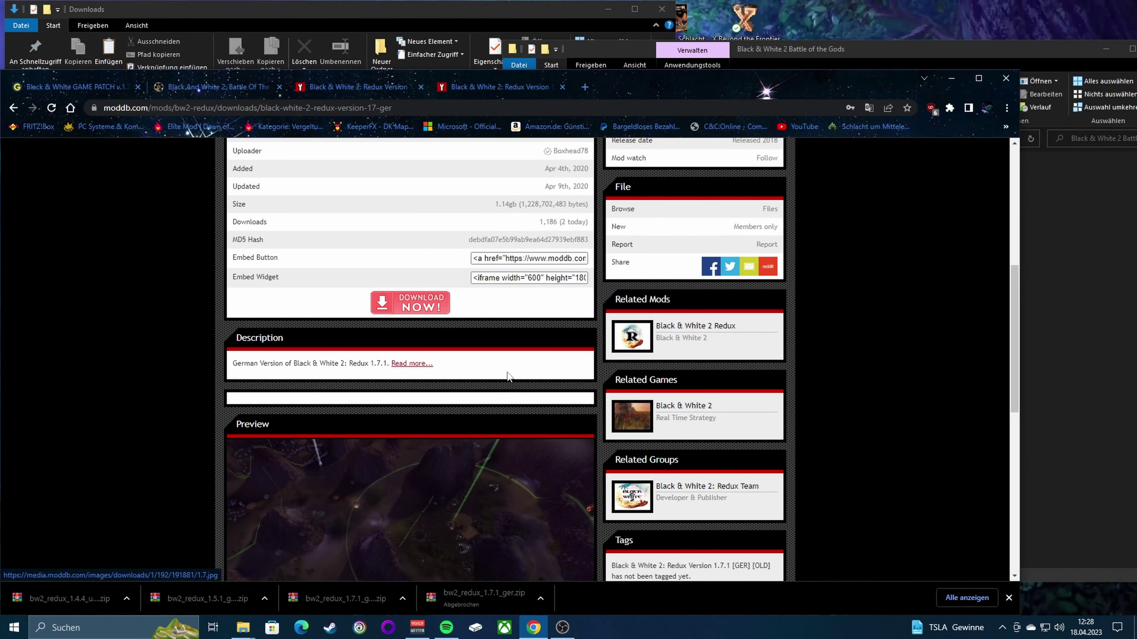
left_click(231, 83)
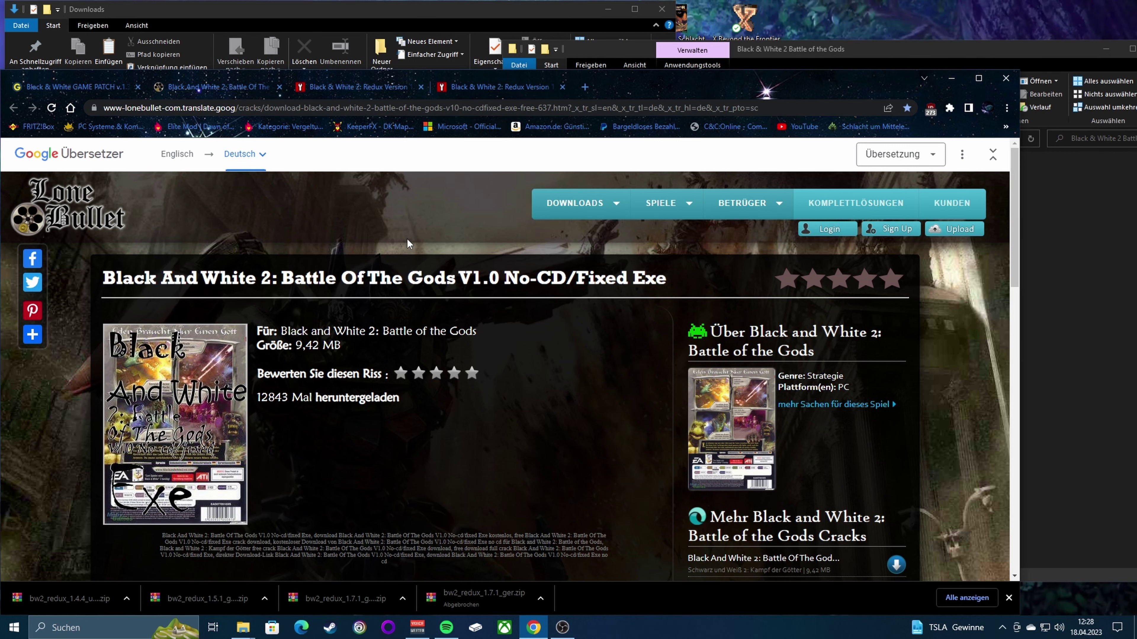
scroll(407, 241, "down", 3)
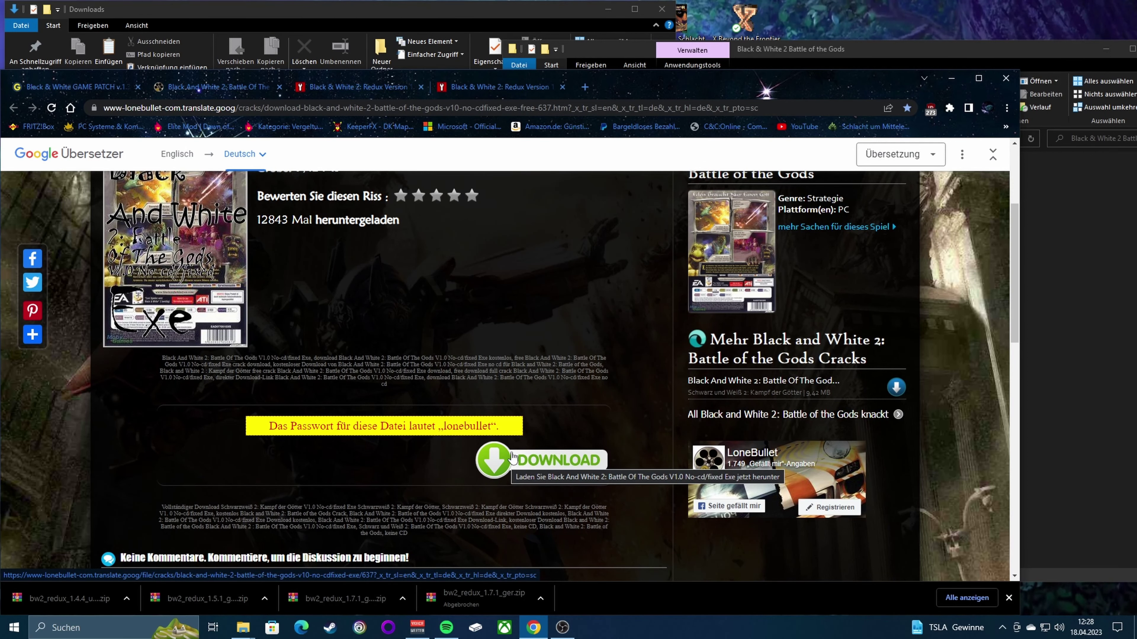
Place the Downloads folder beside the browser and open the nested archive inside black-and-white-2-battle-of-the-gods-v10-no-cdfixed-exe.rar.
left_click(814, 50)
left_click_drag(814, 50, 897, 66)
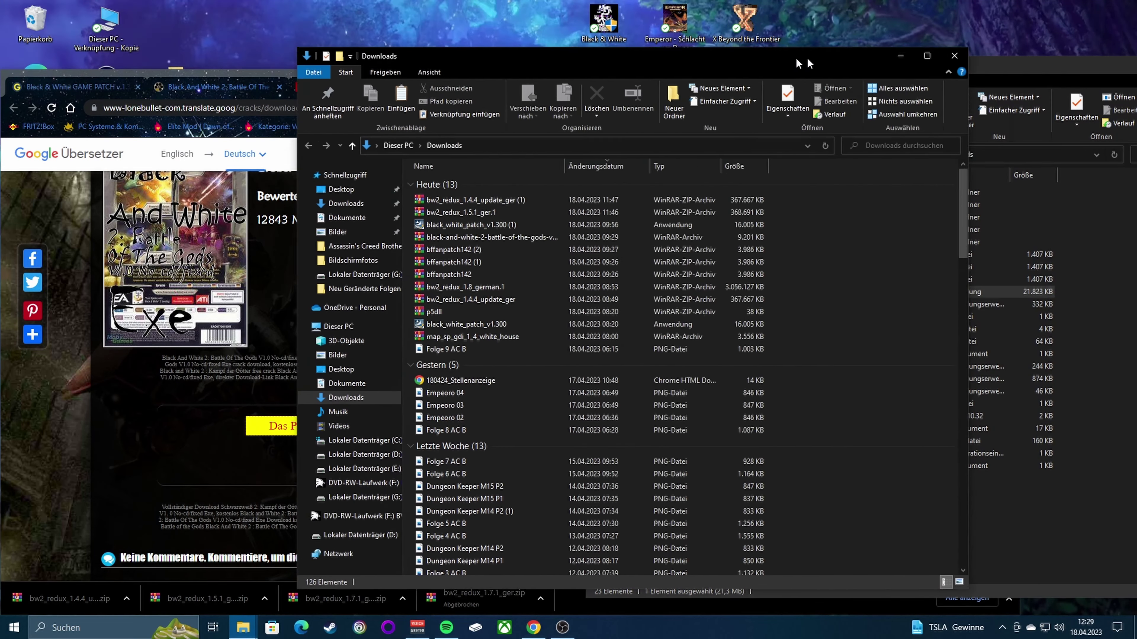
left_click_drag(797, 62, 1024, 48)
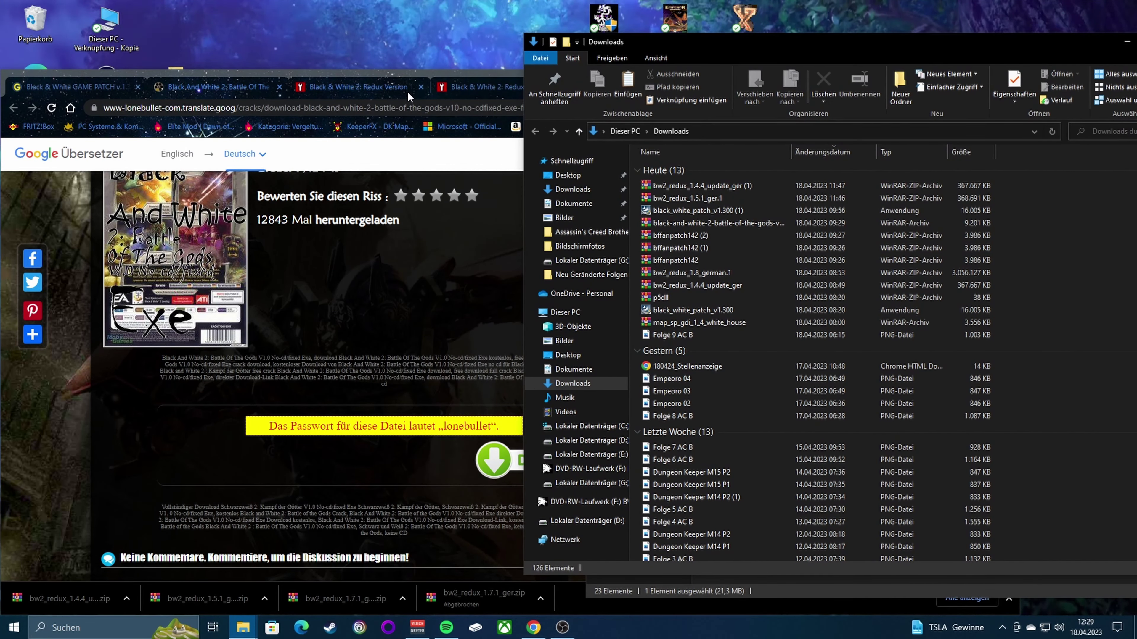
left_click_drag(410, 74, 295, 59)
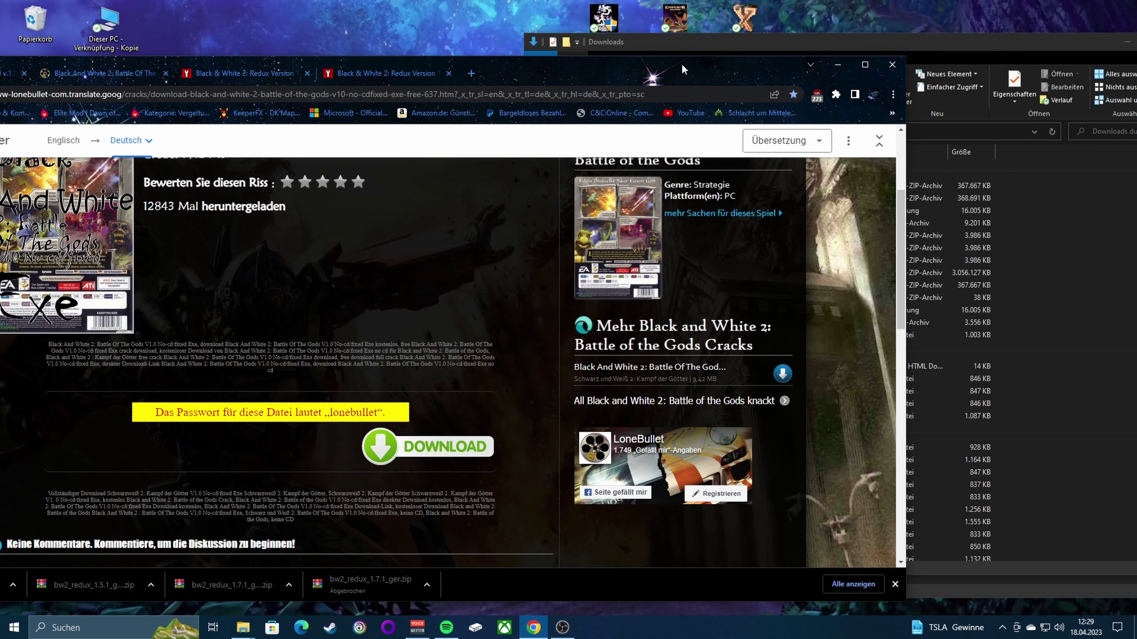
left_click(685, 42)
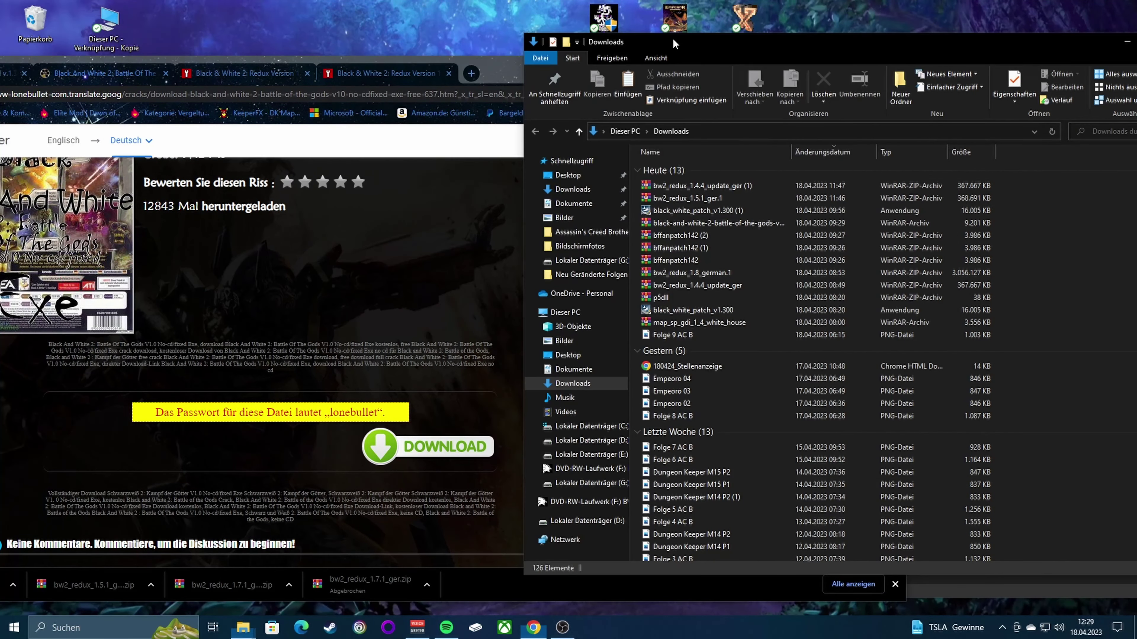
double_click(725, 223)
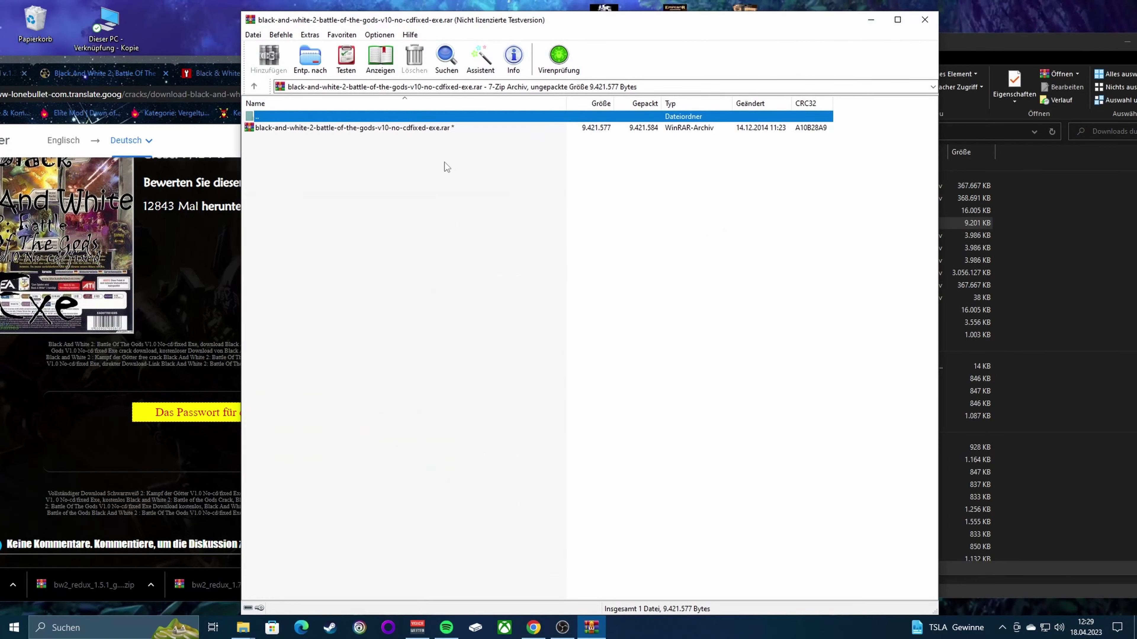
double_click(414, 129)
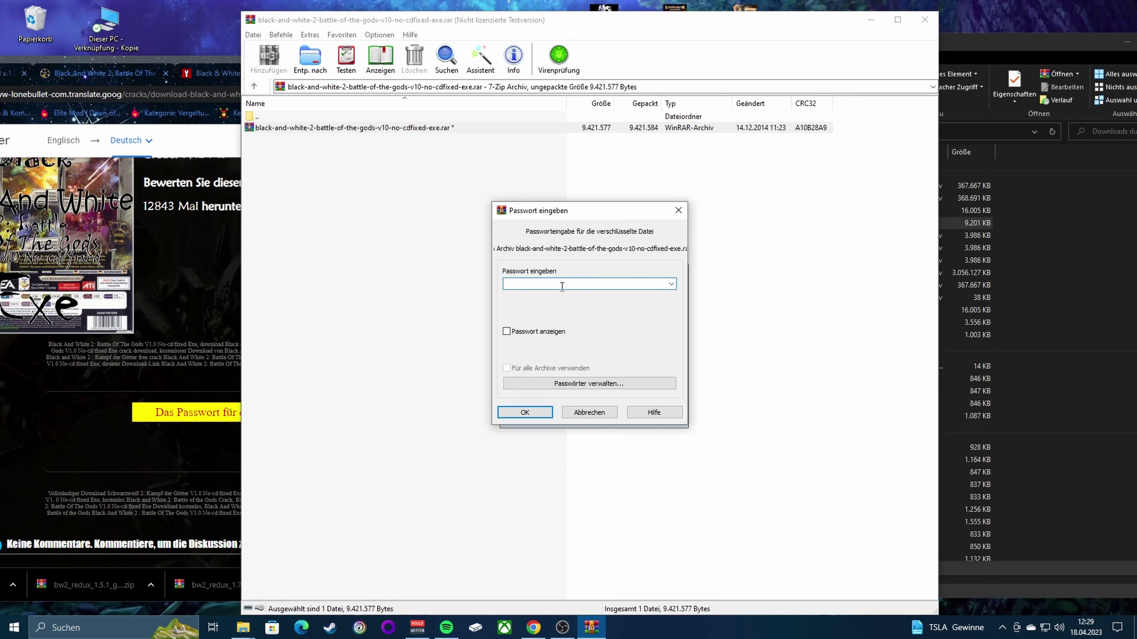
Try to unlock the nested archive with the archive password given on the download page, and dismiss the resulting WinRAR windows.
left_click(604, 40)
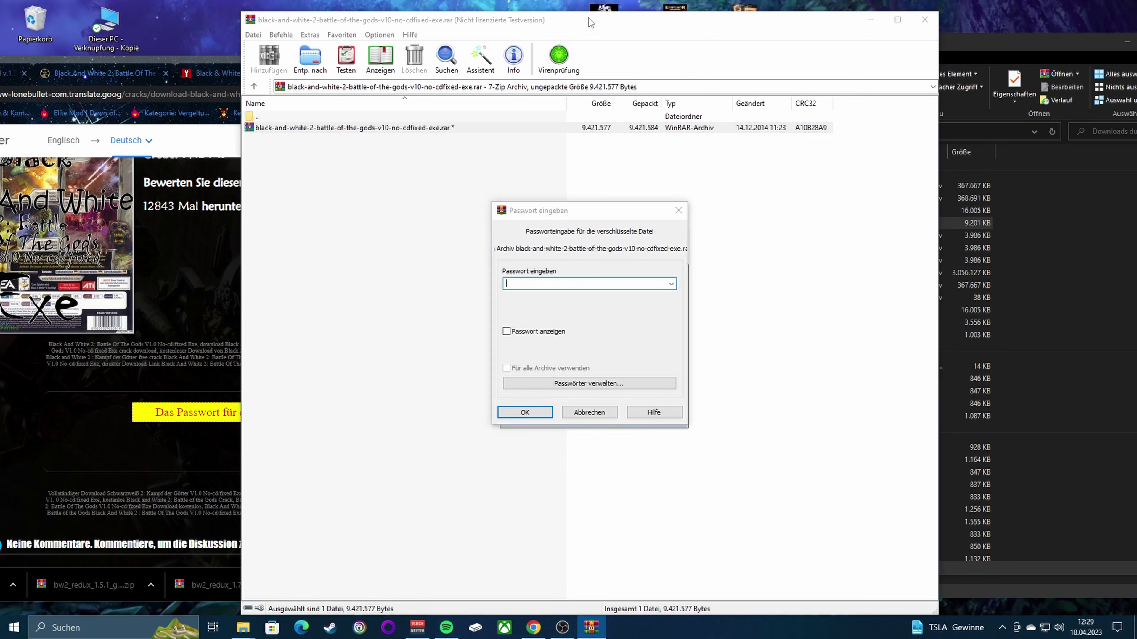
left_click(636, 162)
left_click_drag(160, 71, 40, 99)
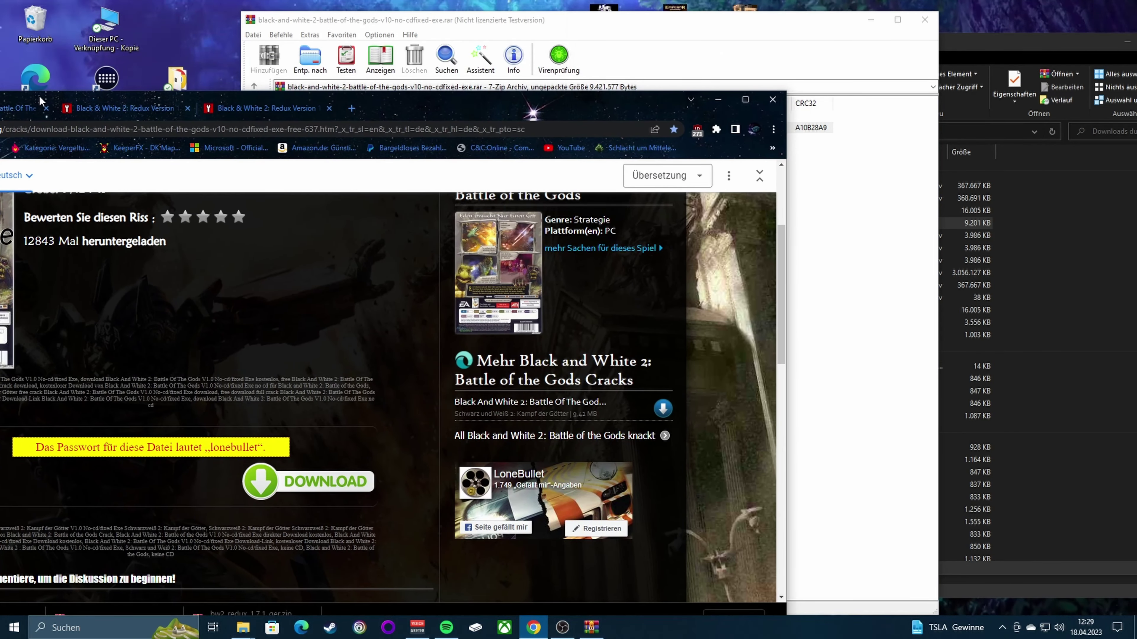
left_click_drag(414, 89, 584, 246)
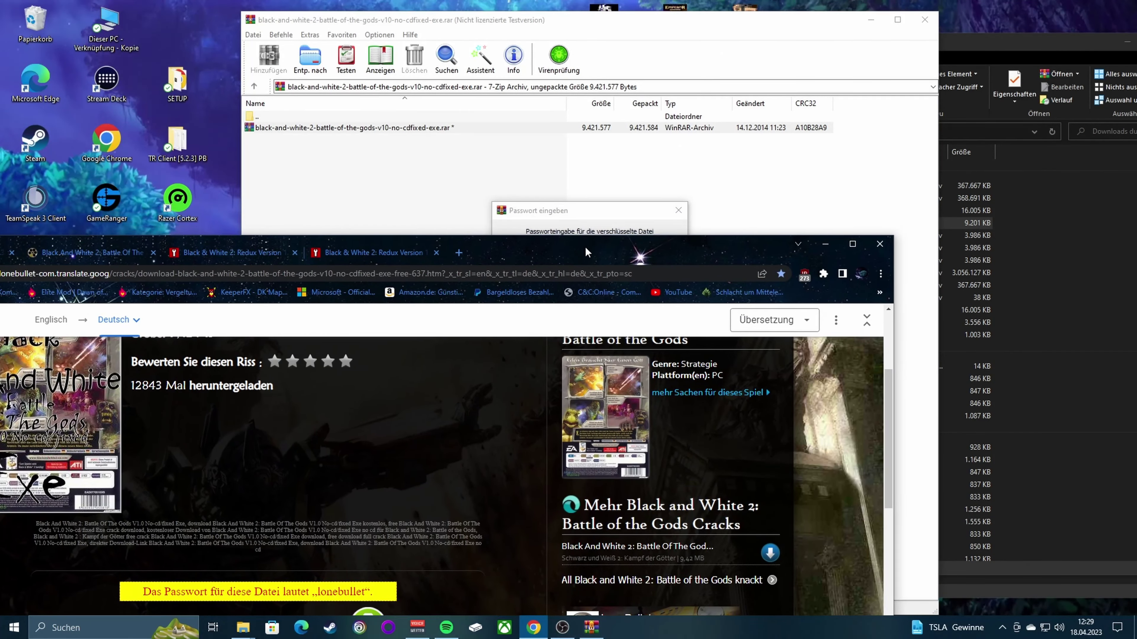
left_click(725, 22)
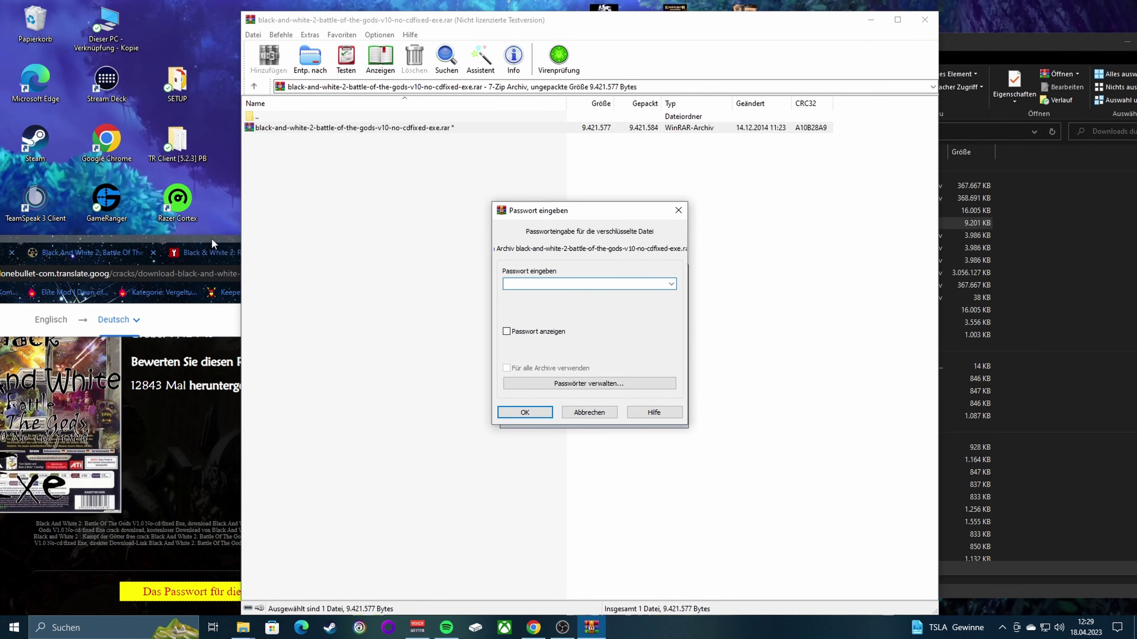
left_click_drag(176, 242, 36, 227)
left_click_drag(375, 229, 288, 233)
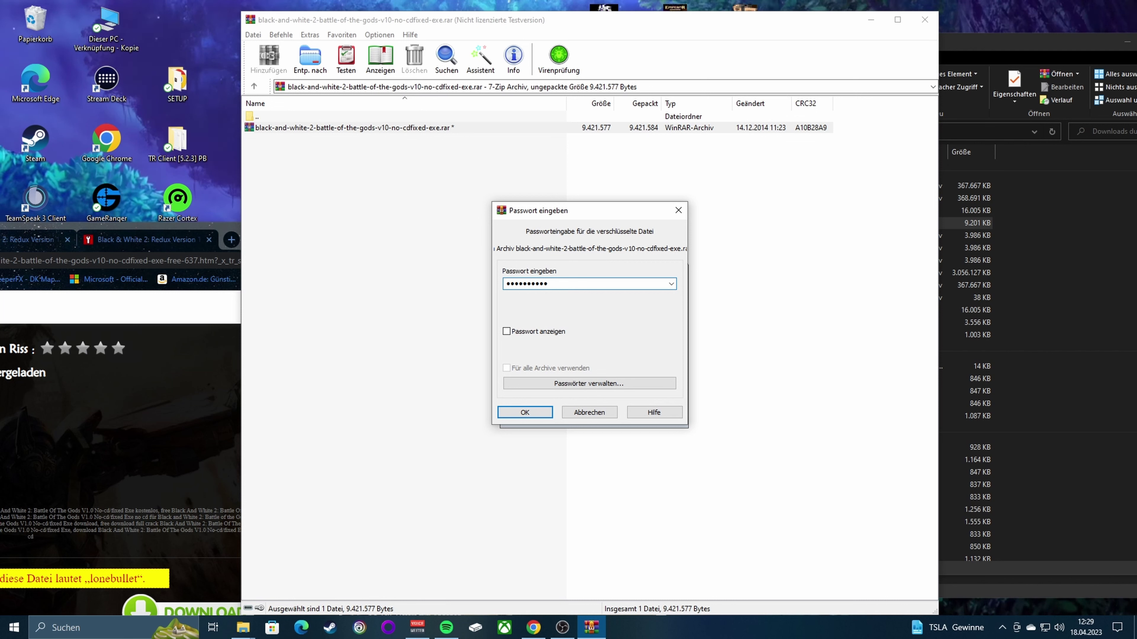
left_click(547, 331)
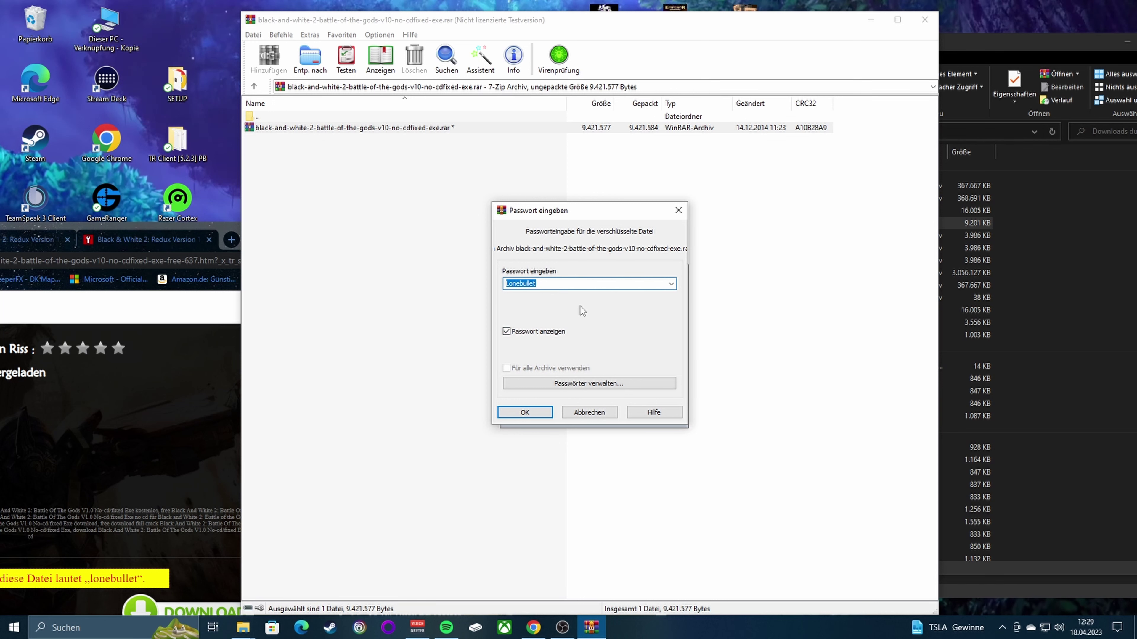
left_click(528, 414)
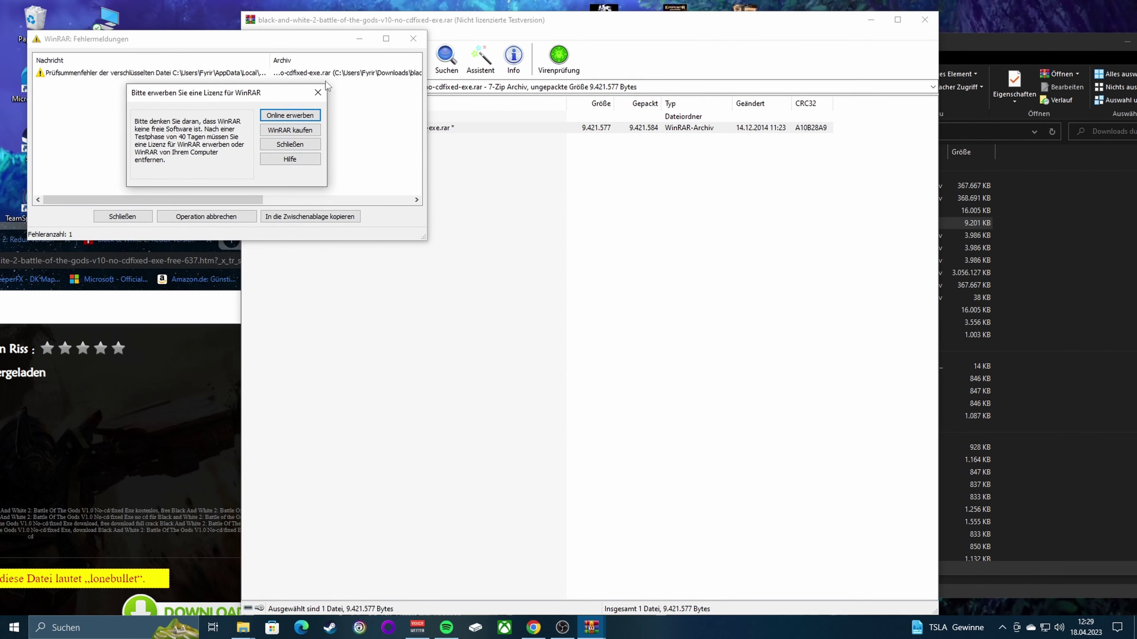
left_click(318, 93)
left_click(413, 39)
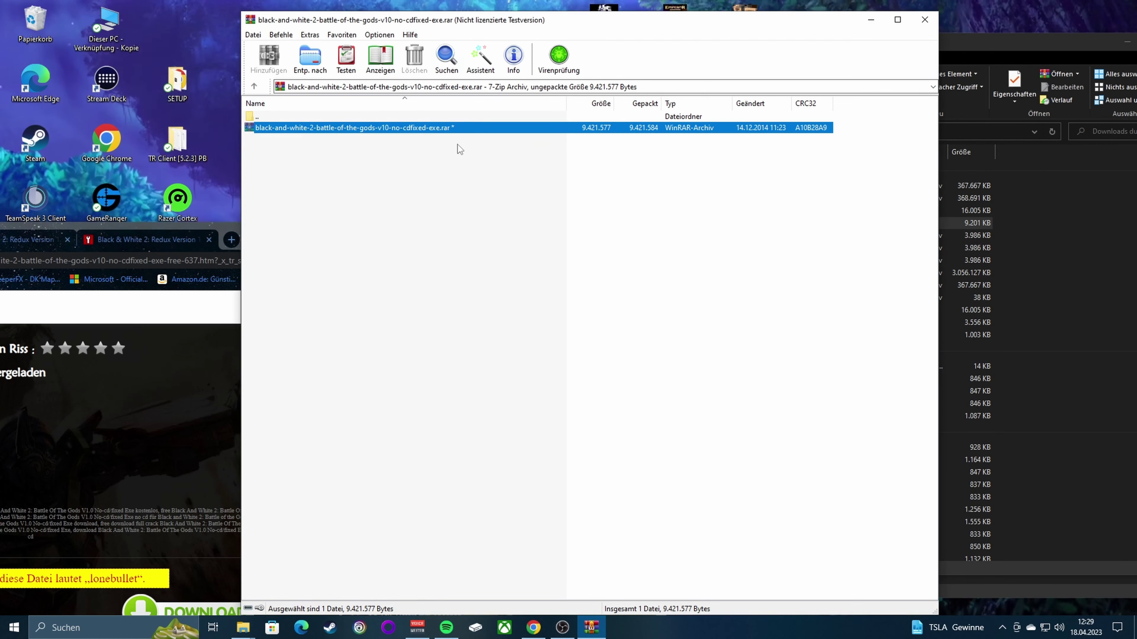
Reopen the nested archive, enter its password in lowercase, and dismiss the WinRAR licence reminder.
double_click(389, 130)
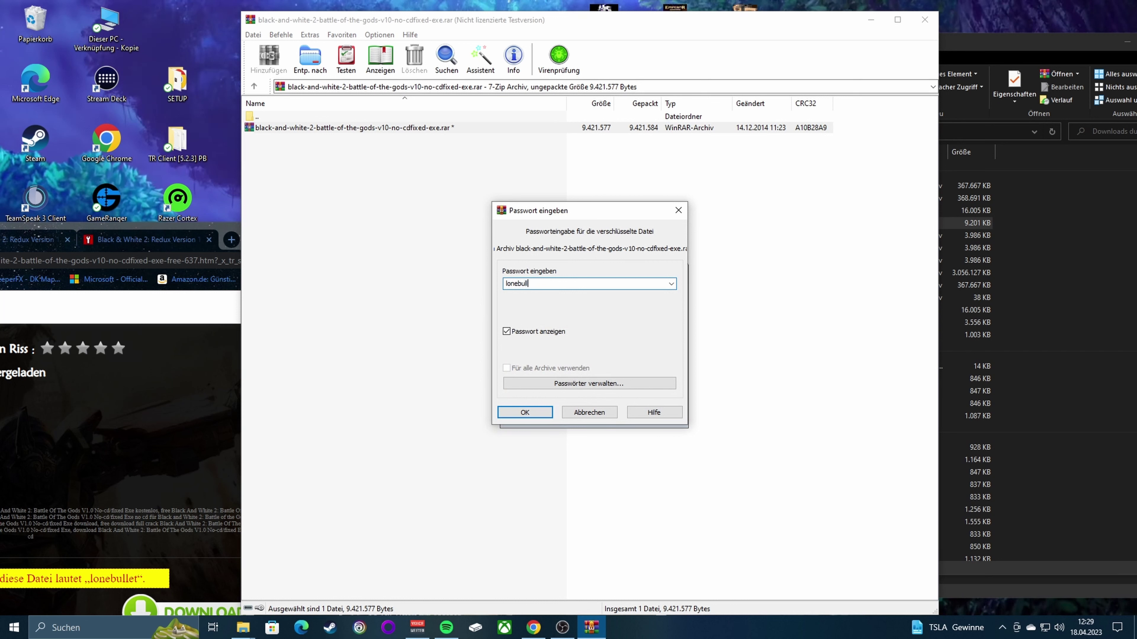
left_click(526, 414)
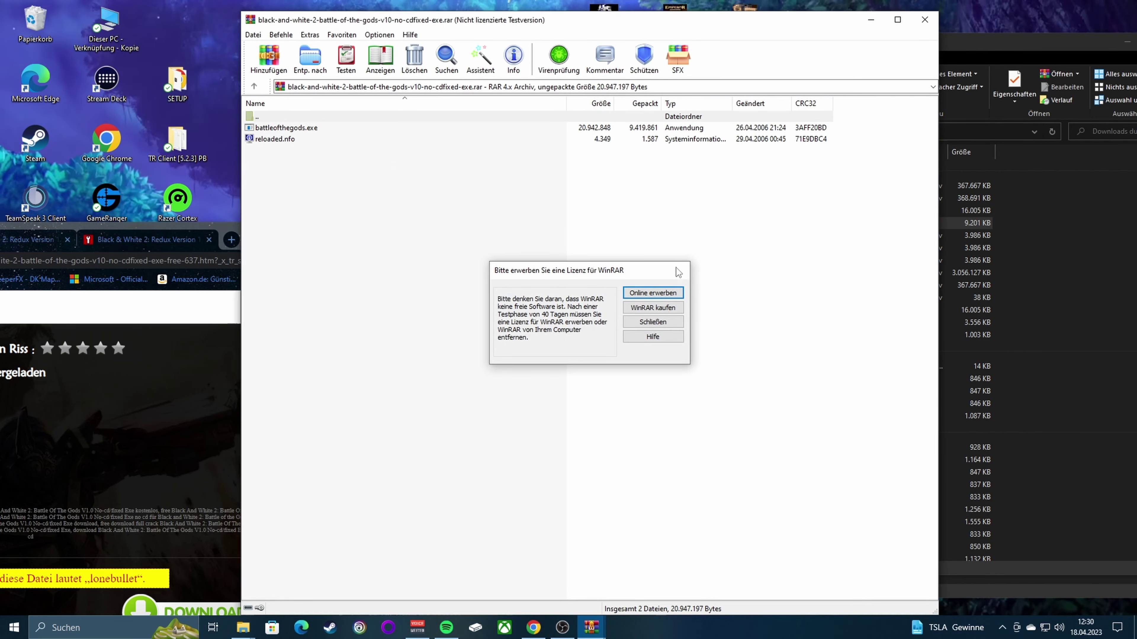
left_click(677, 271)
Extract battleofthegods.exe from the archive into the Black & White 2 Battle of the Gods folder, replacing the existing file.
left_click(314, 131)
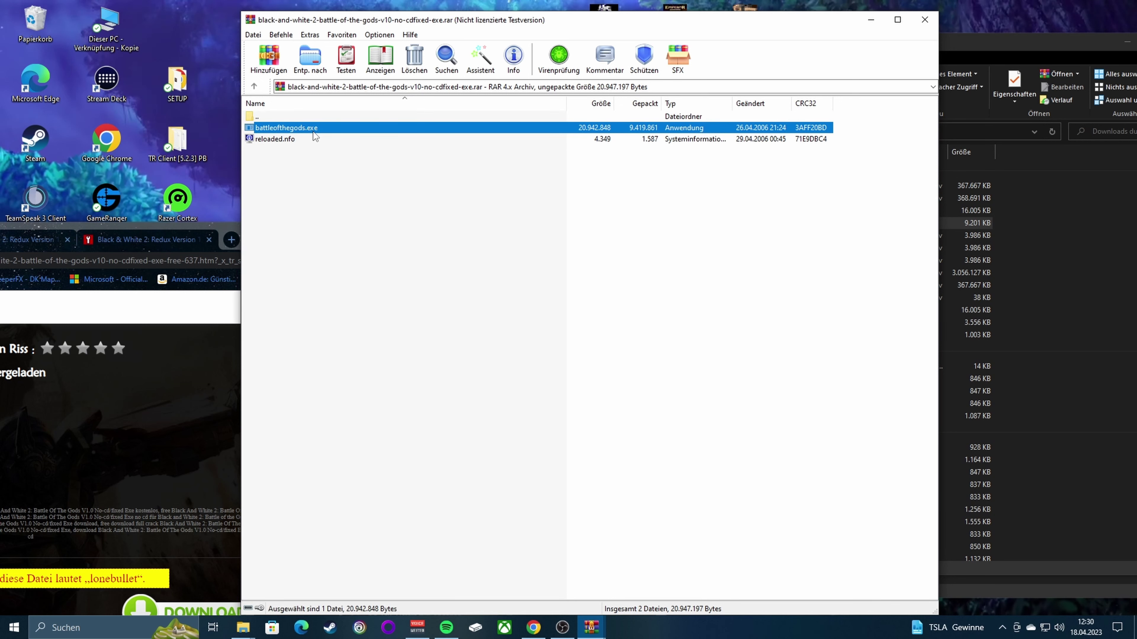
double_click(314, 133)
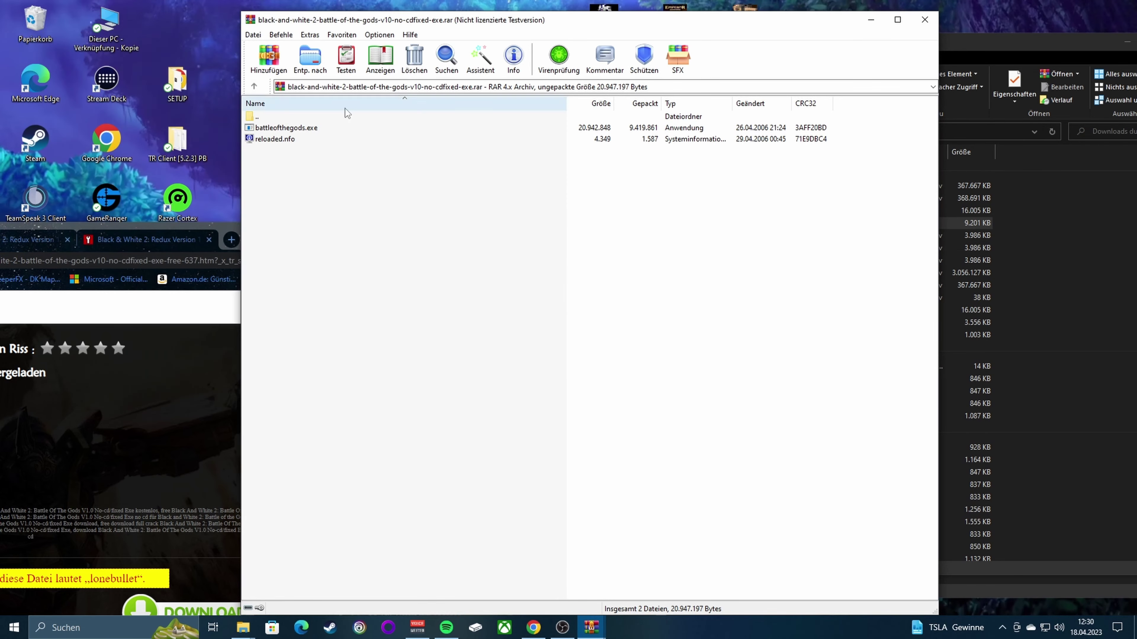
left_click_drag(993, 43, 801, 77)
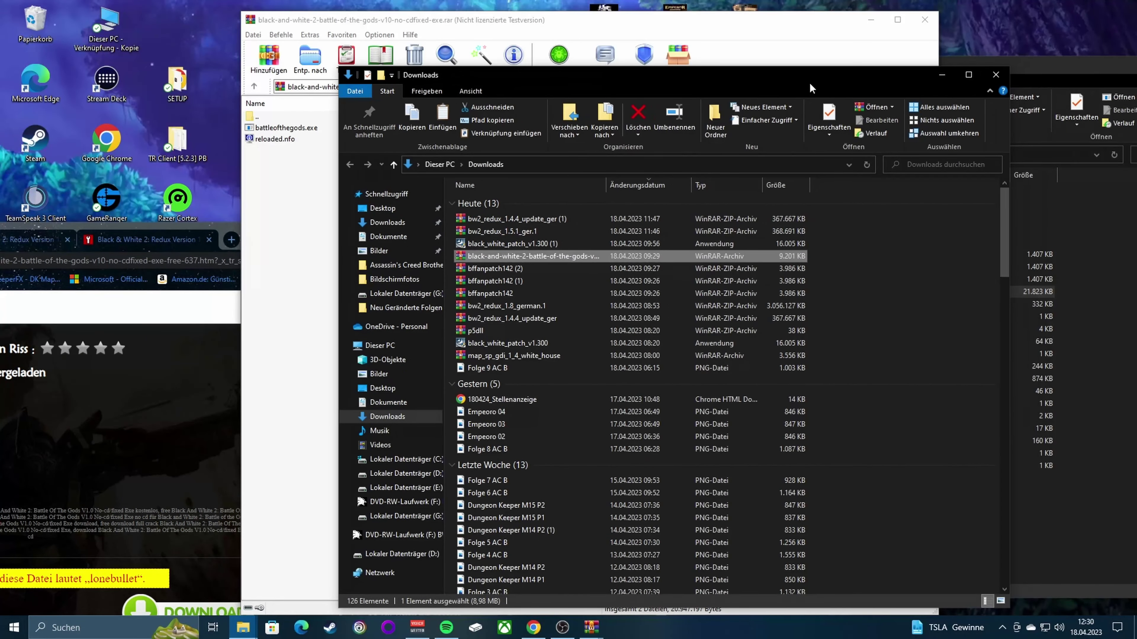
left_click(943, 77)
left_click_drag(983, 72, 926, 62)
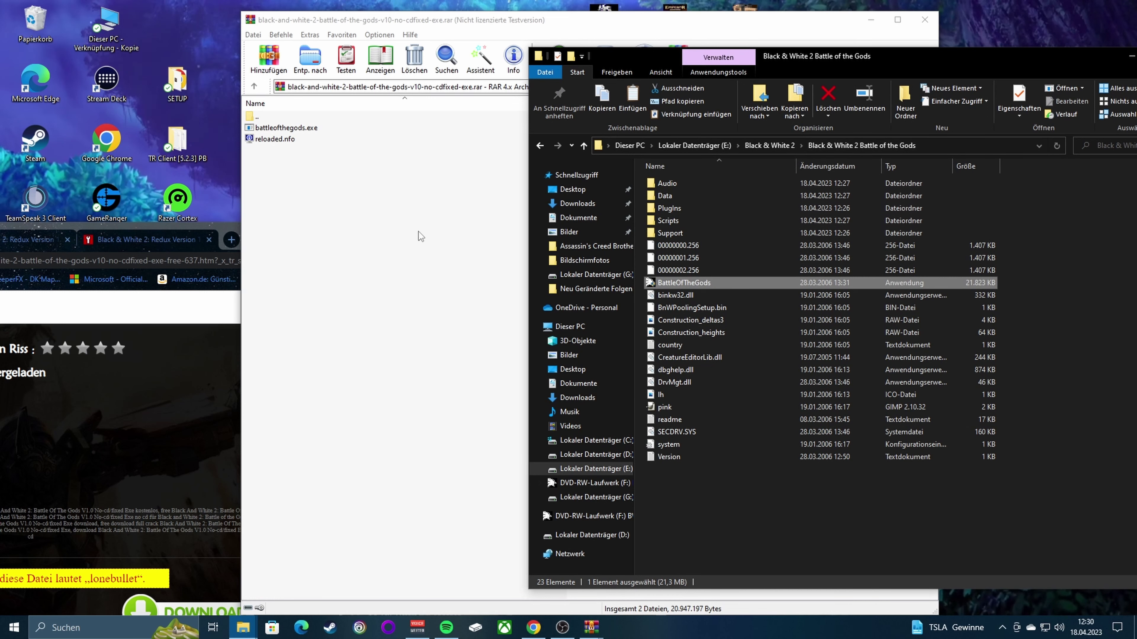
left_click_drag(313, 130, 1047, 440)
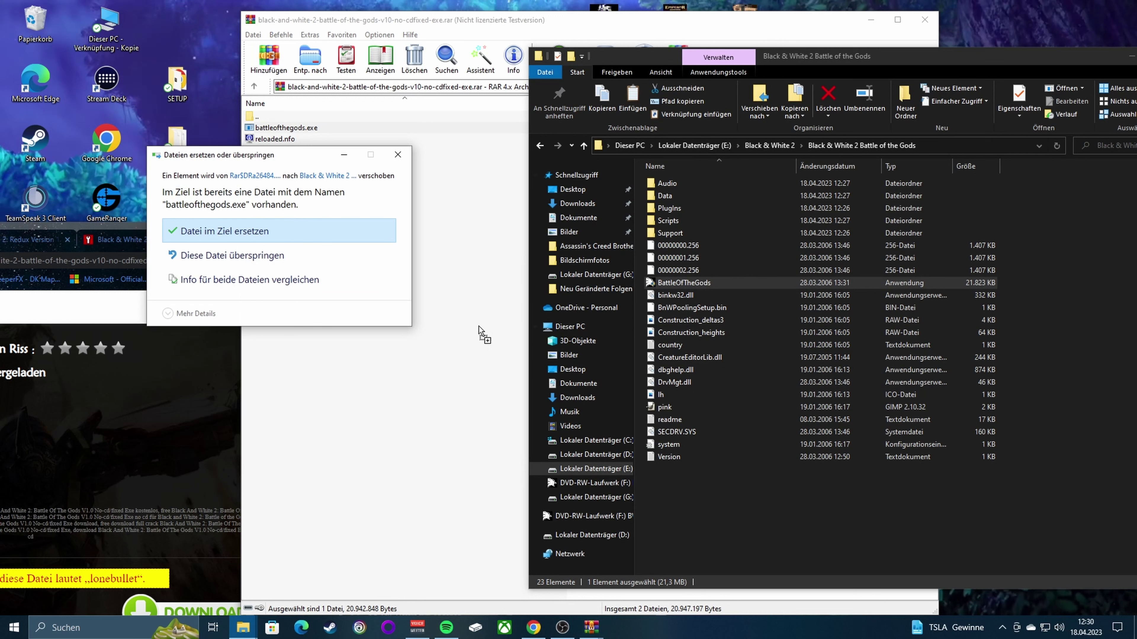
left_click(261, 233)
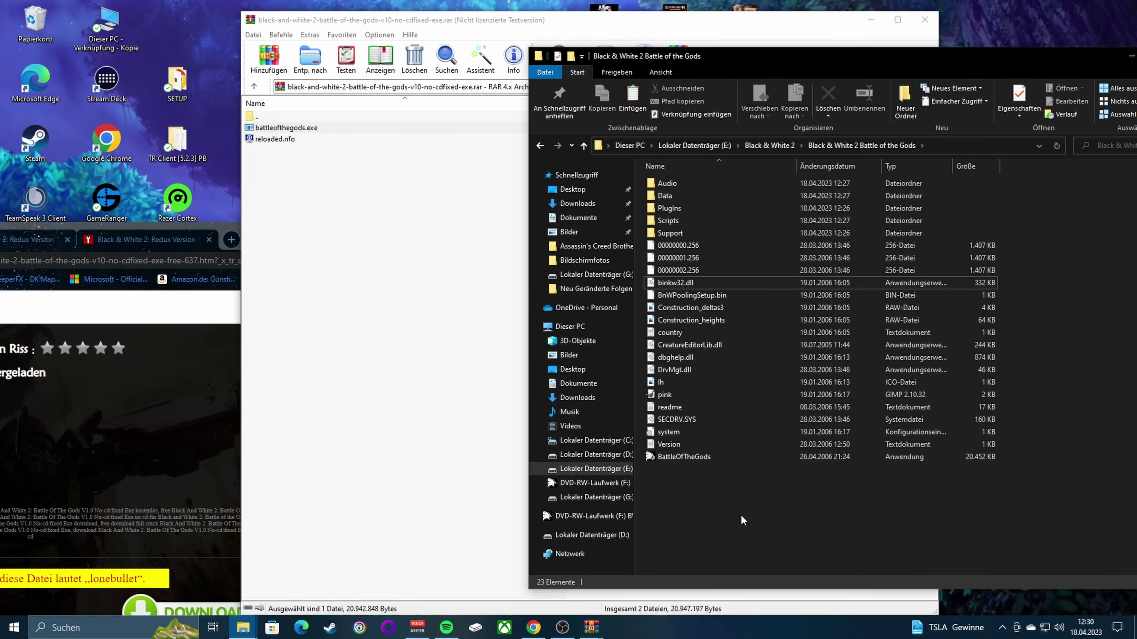
Confirm BattleOfTheGods' compatibility settings for all users with Windows 98 / Windows Me mode and fullscreen optimizations disabled.
right_click(678, 457)
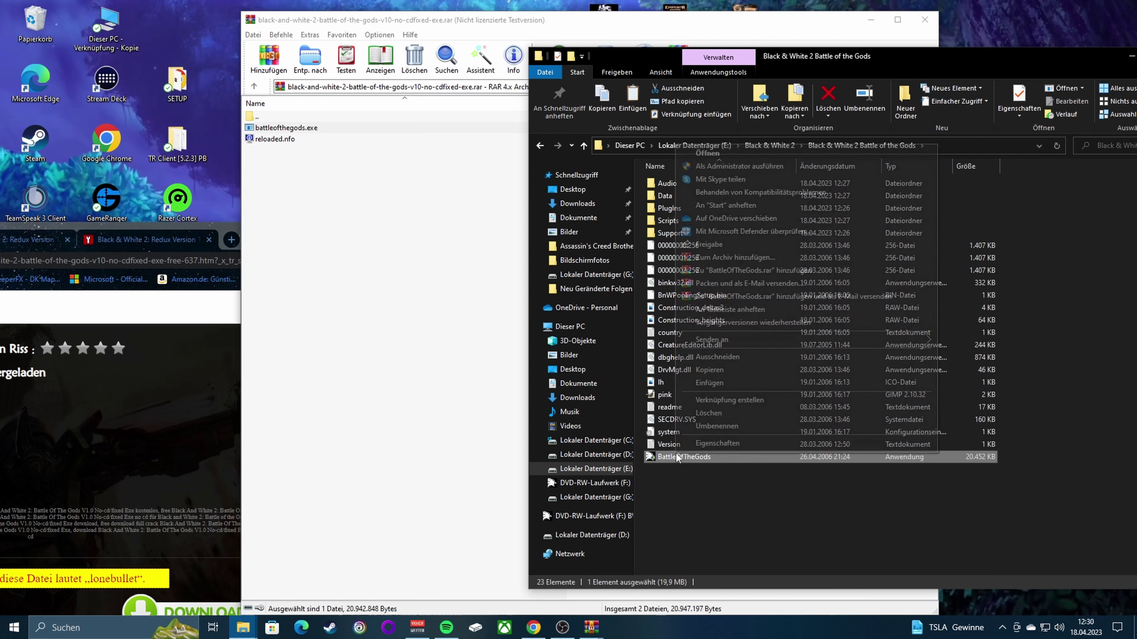
left_click(719, 443)
left_click(746, 329)
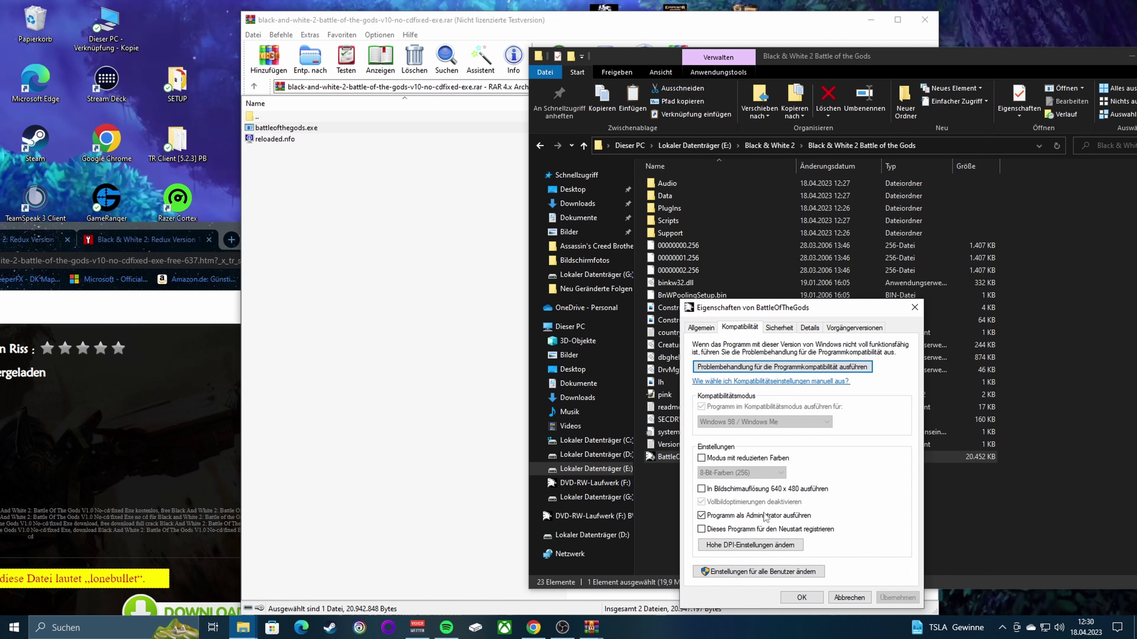
left_click(752, 574)
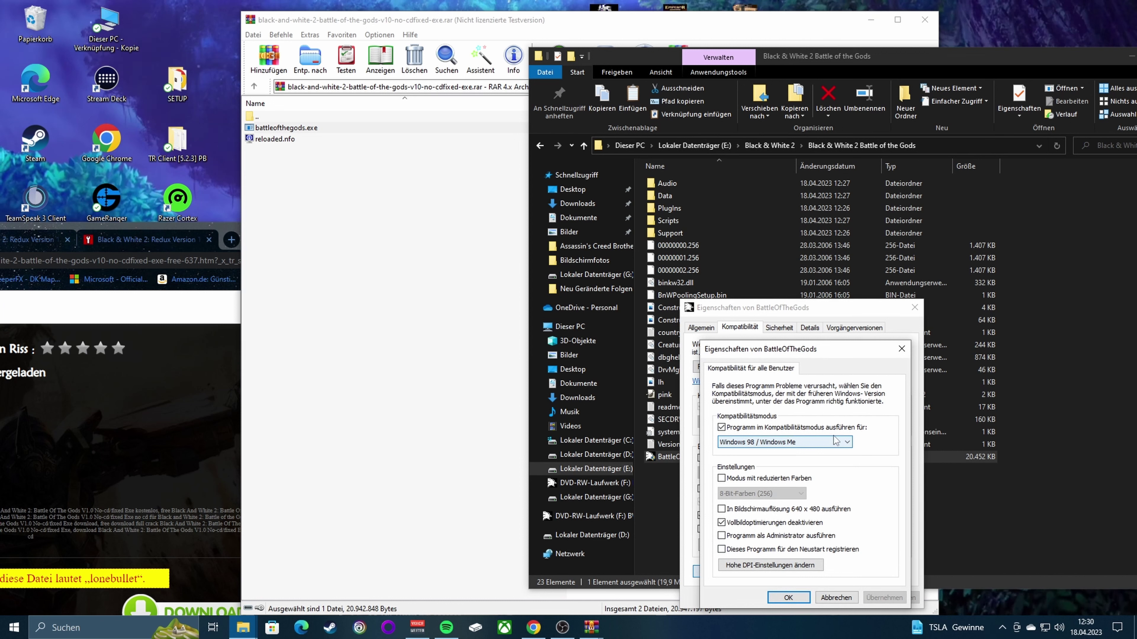
left_click(788, 597)
left_click(801, 597)
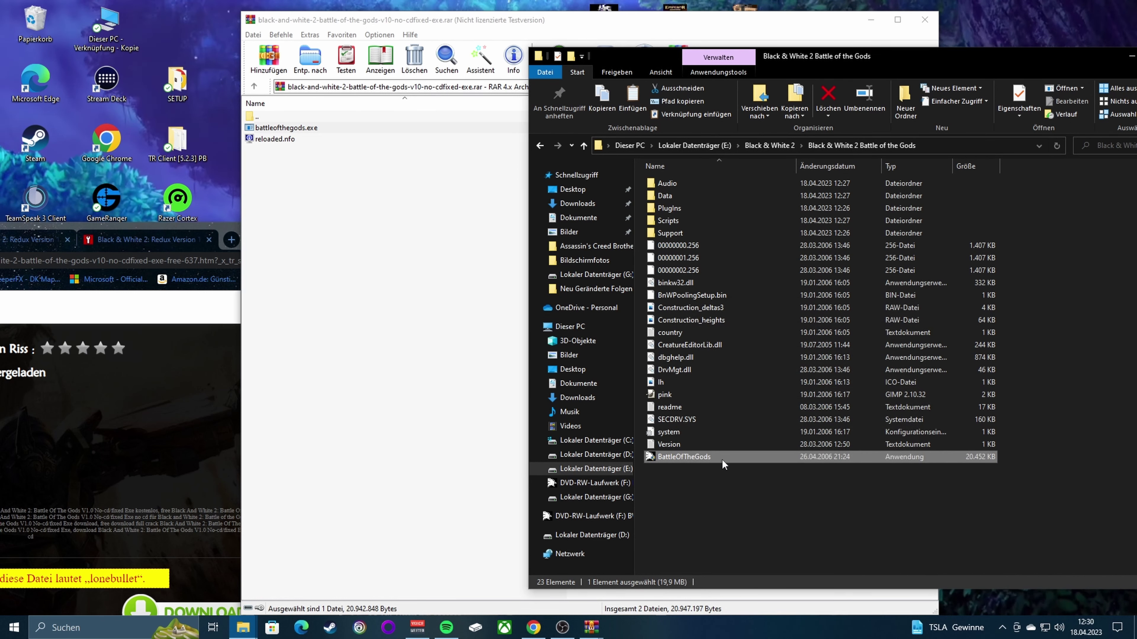
Run BattleOfTheGods as administrator.
right_click(722, 464)
left_click(757, 175)
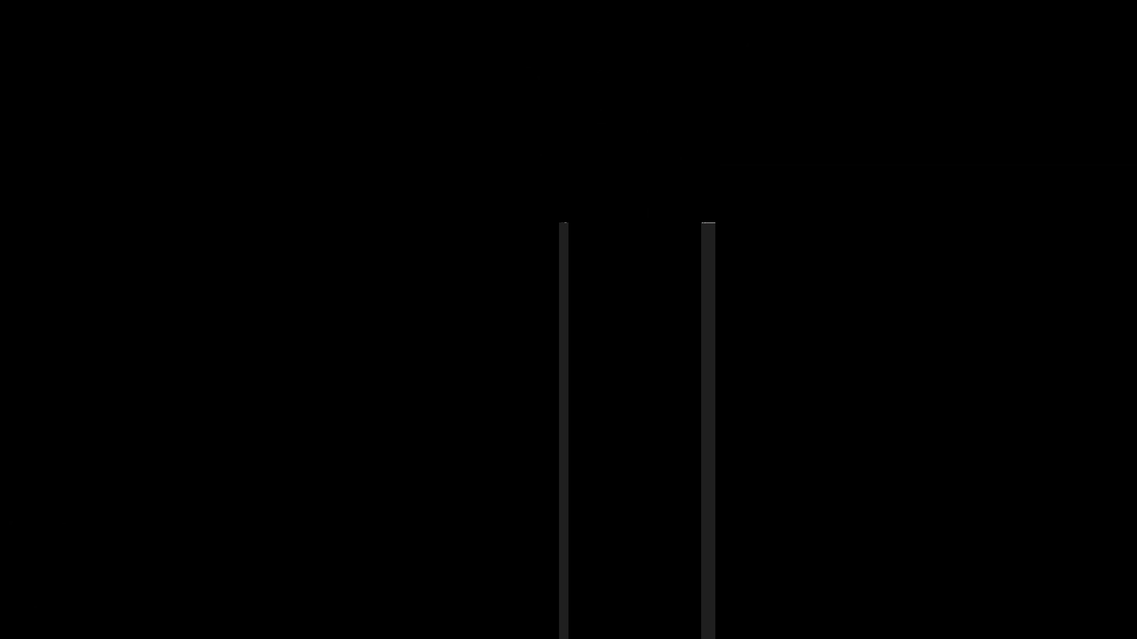